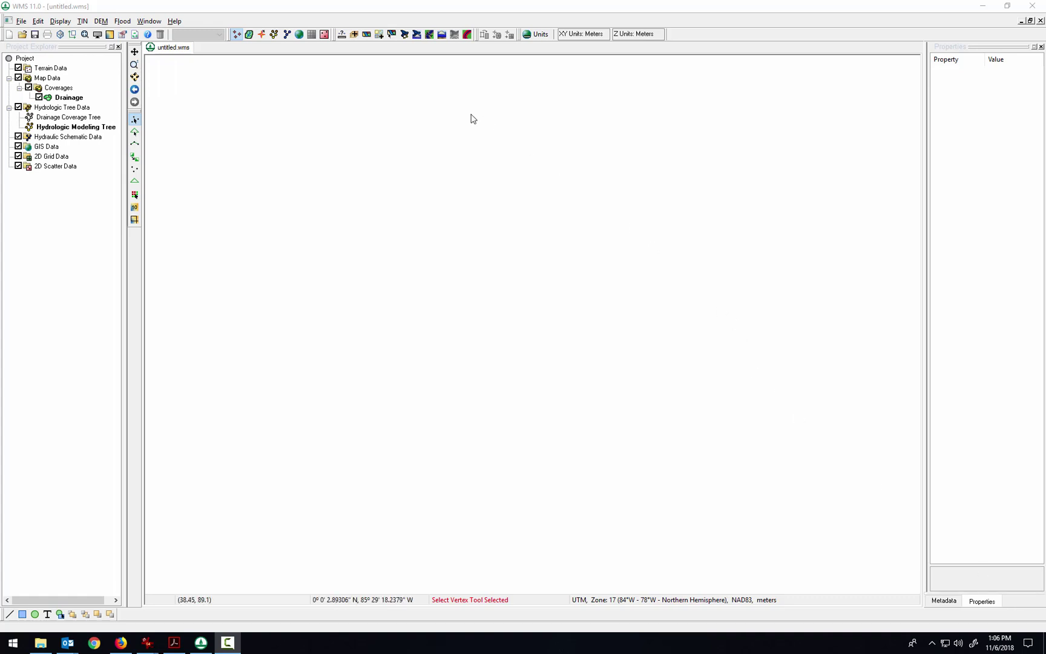
Find Paden City, WV in the map locator, zoom out one level and frame the area.
left_click(380, 34)
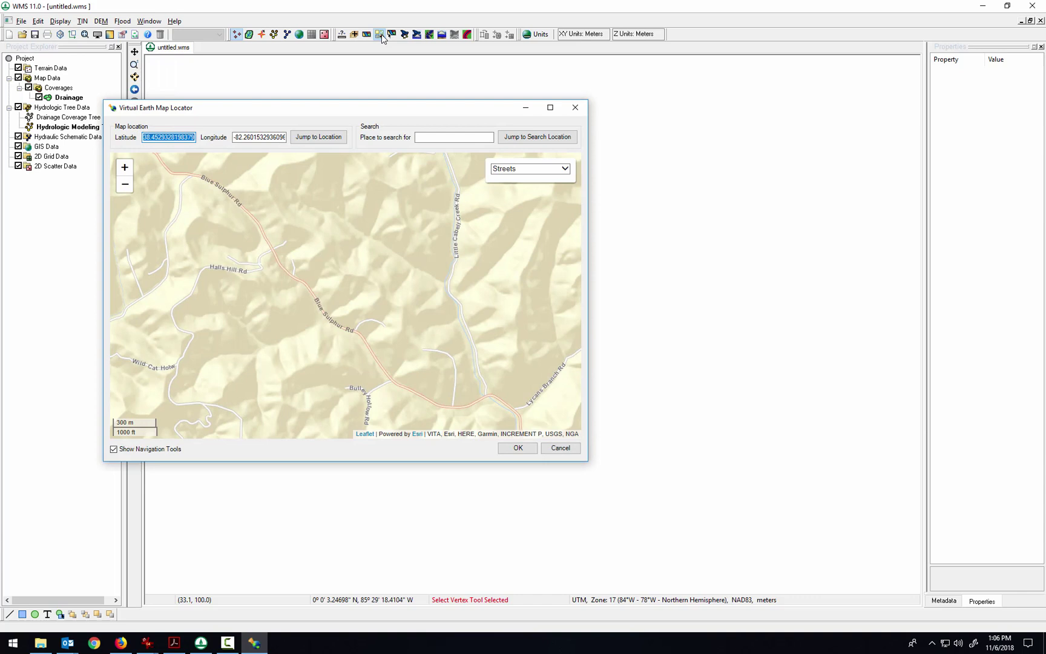
left_click_drag(350, 112, 596, 135)
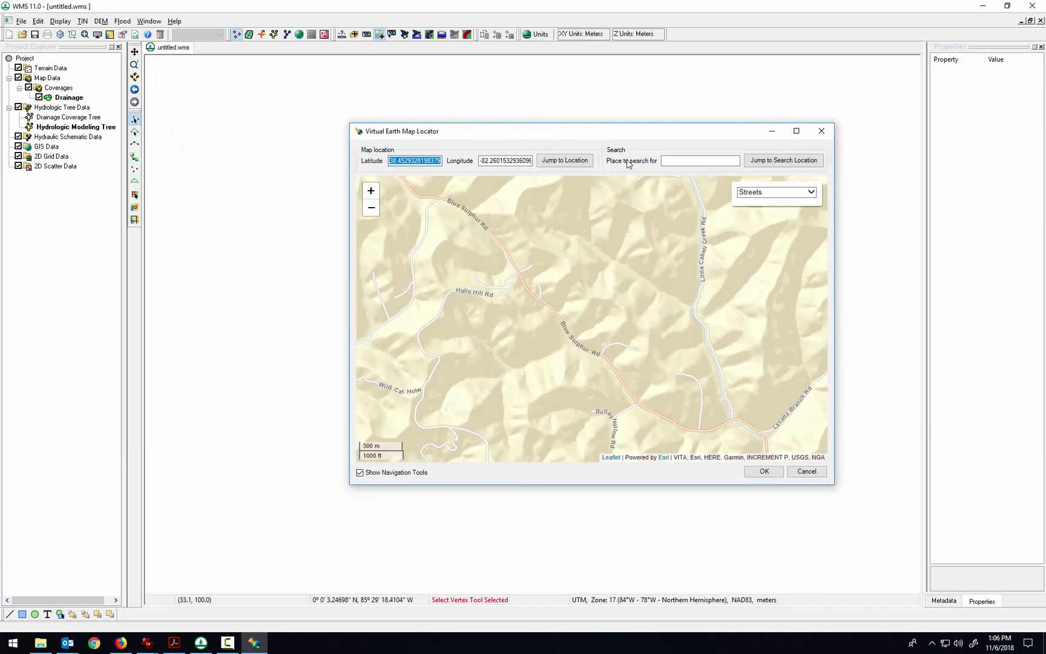
left_click(692, 161)
left_click(702, 160)
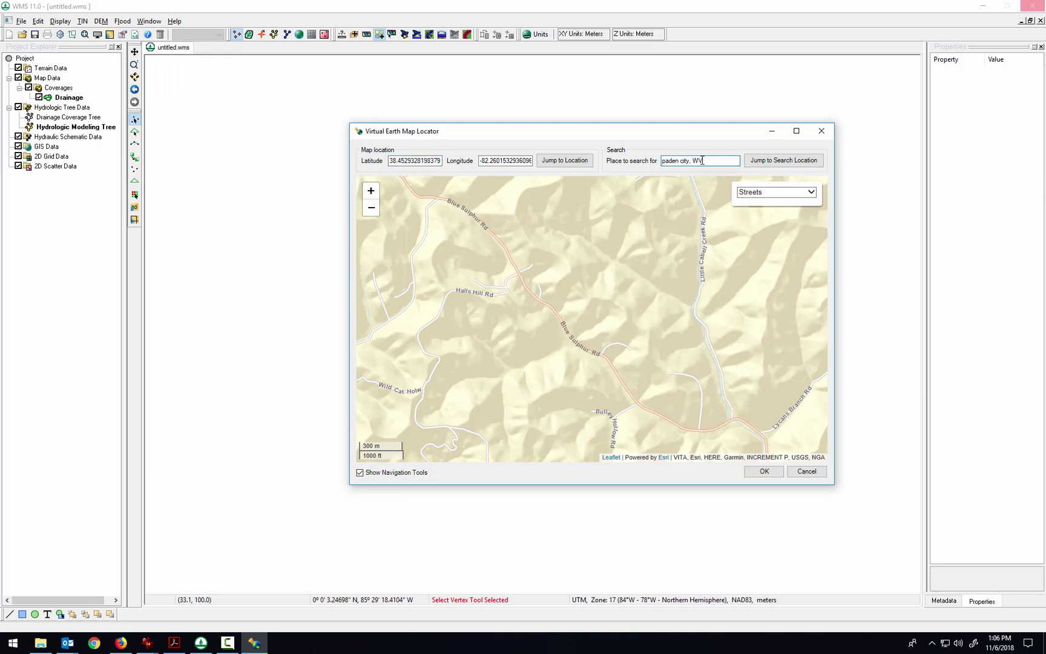
left_click(786, 161)
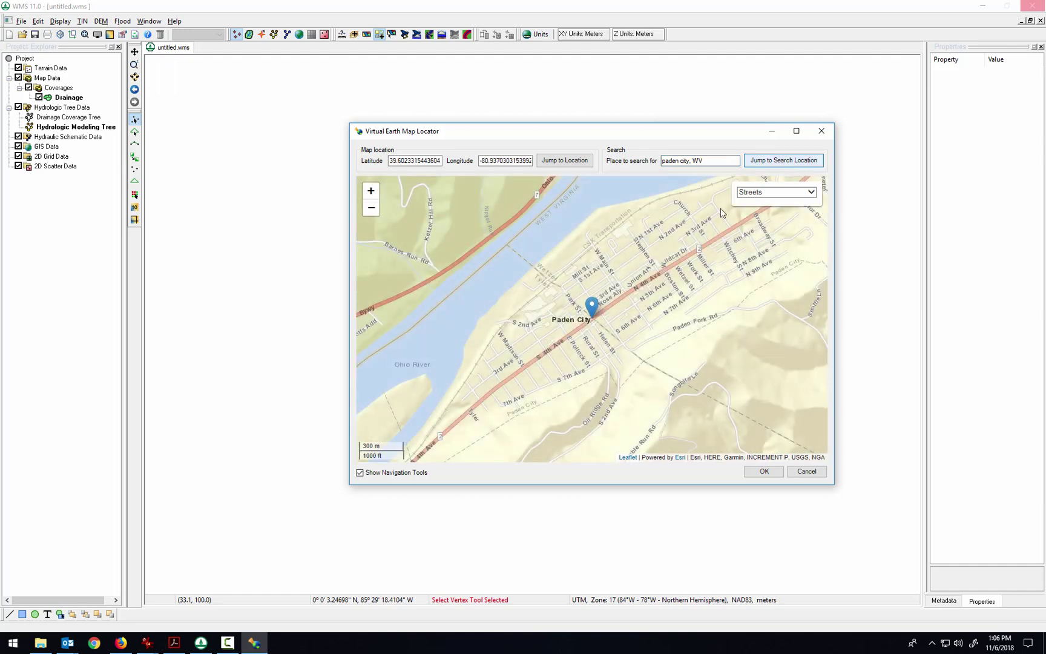
left_click(371, 207)
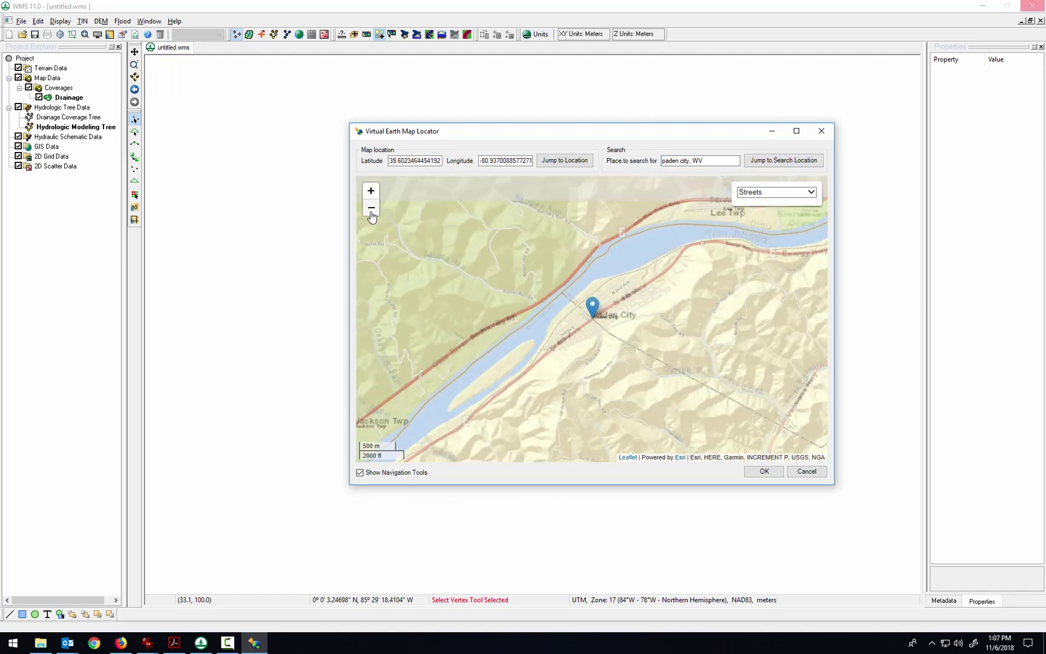
left_click_drag(570, 340, 538, 315)
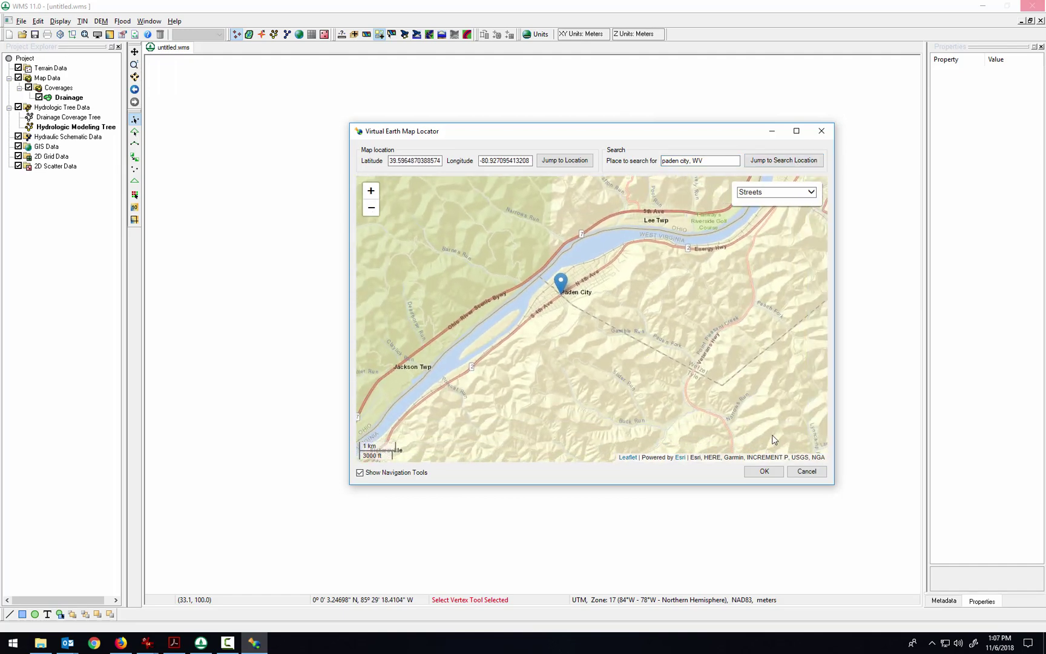
left_click(764, 471)
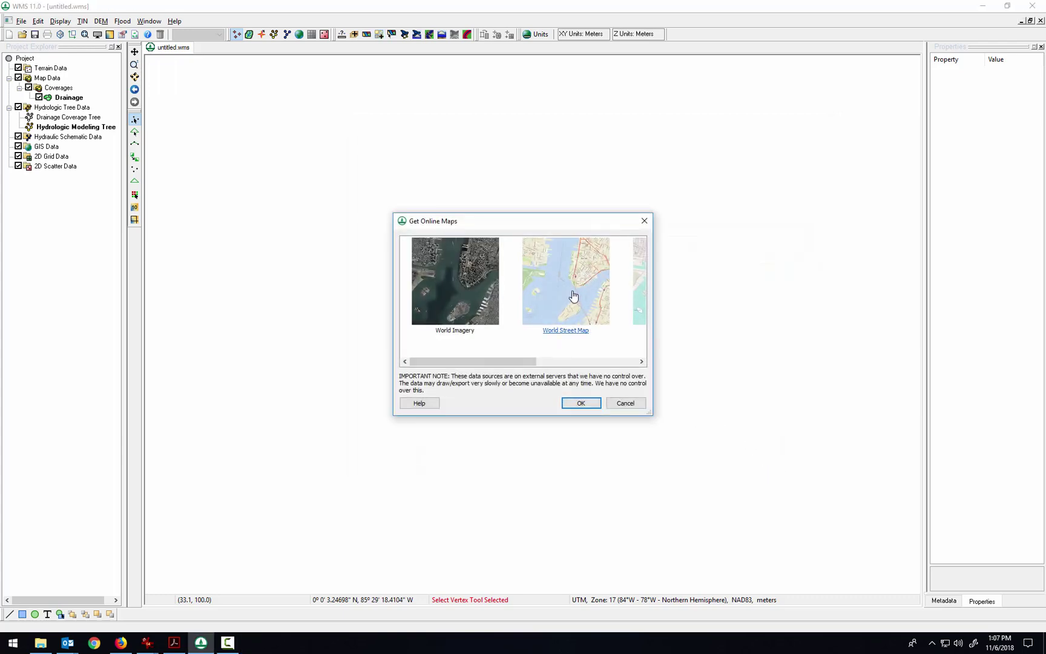
Add the World Street Map as the background layer for the Paden City area.
left_click(570, 300)
left_click(592, 404)
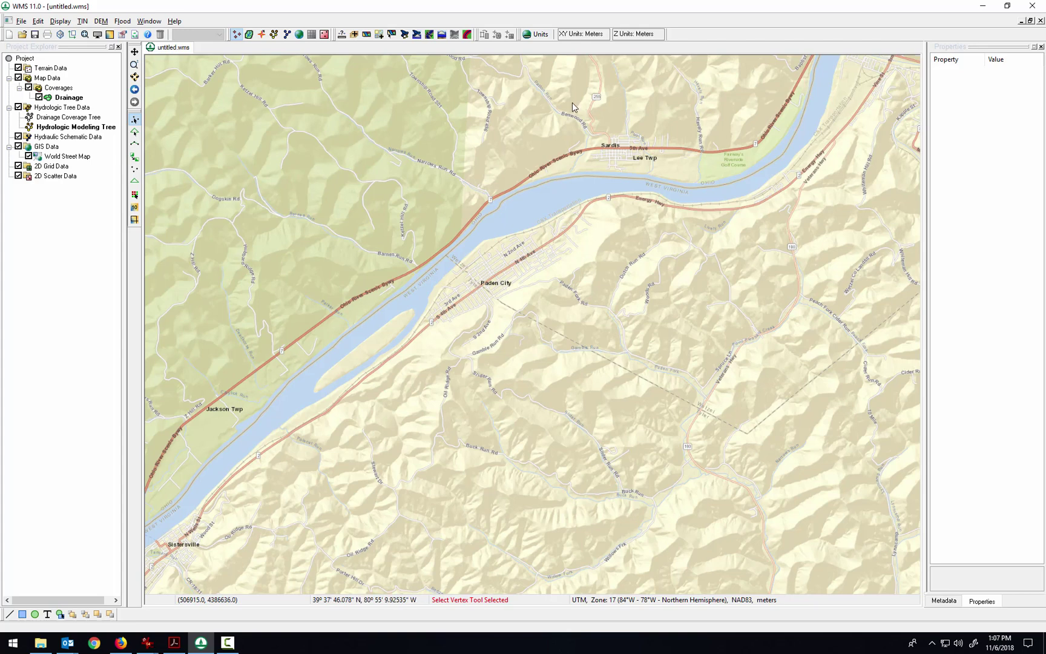
Start a new project and go to the Hydrologic Modeling Wizard's Define Project Bounds step.
left_click(8, 34)
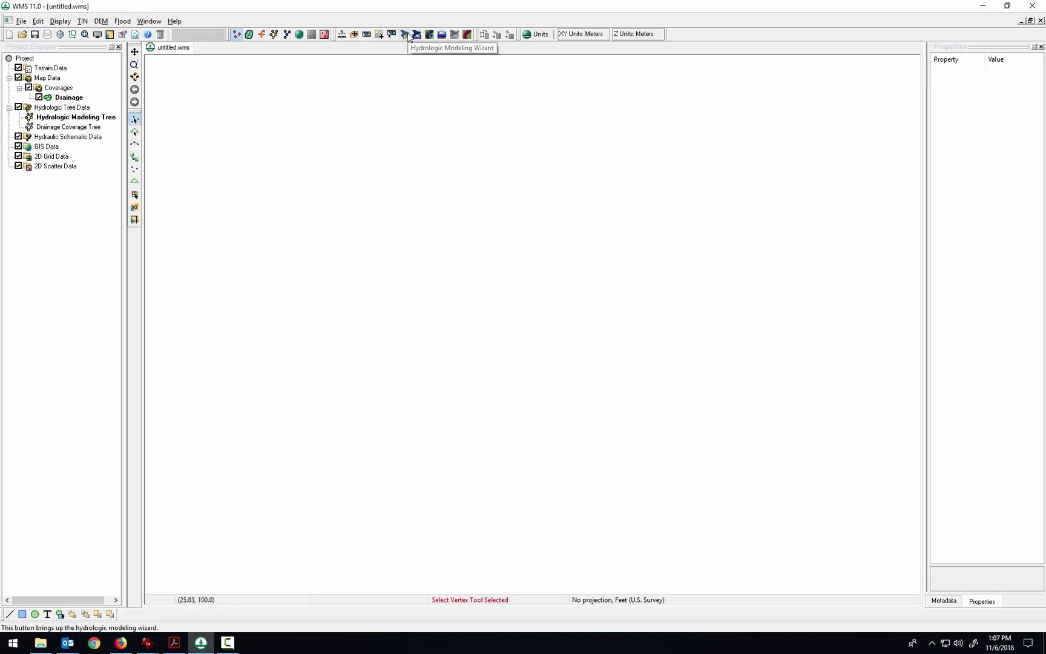
left_click(409, 38)
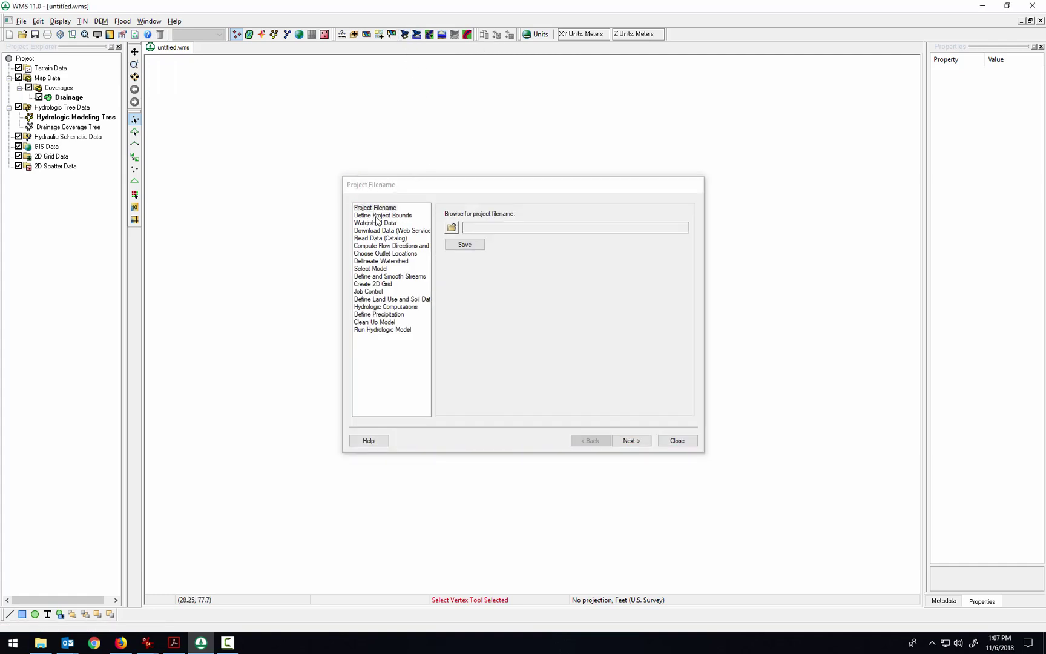
left_click(379, 216)
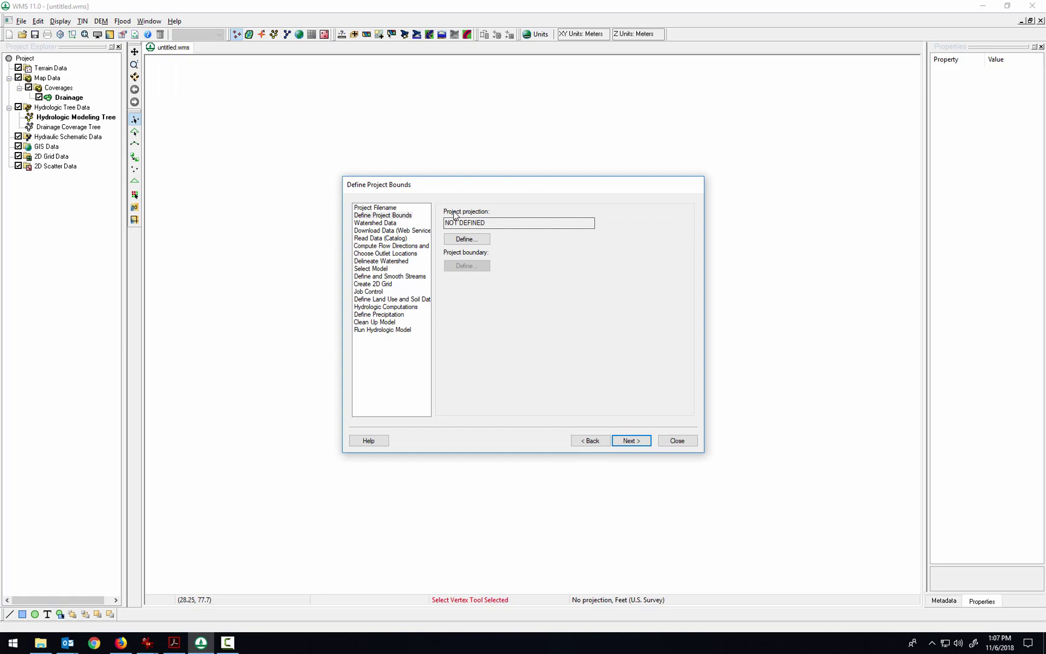
Choose Global projection for the project and browse the geographic and projected coordinate system groups.
left_click(466, 240)
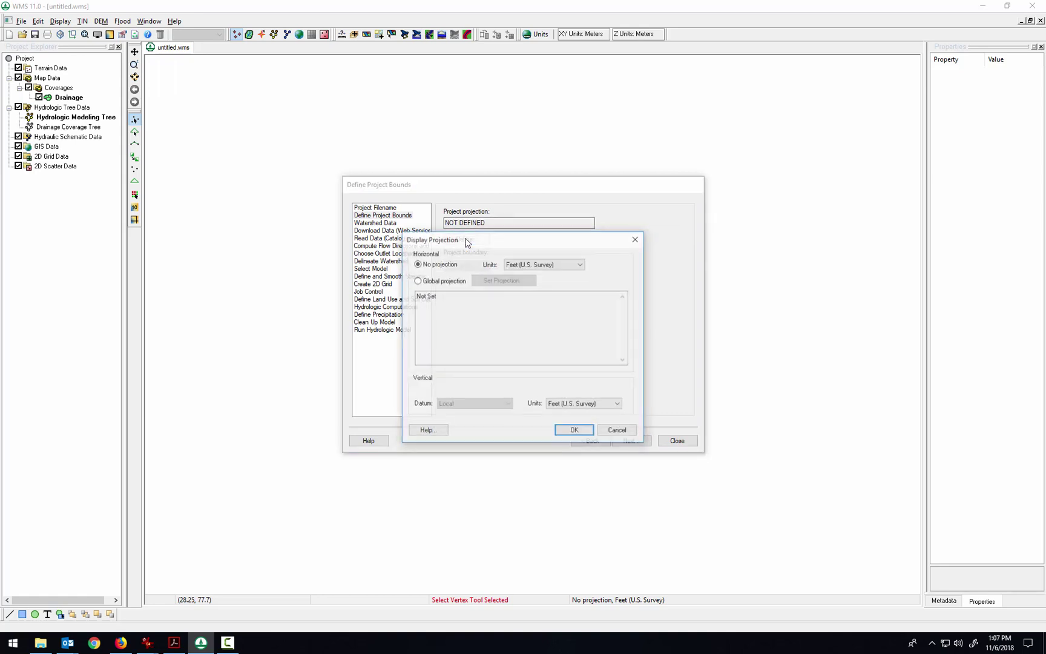
left_click(448, 280)
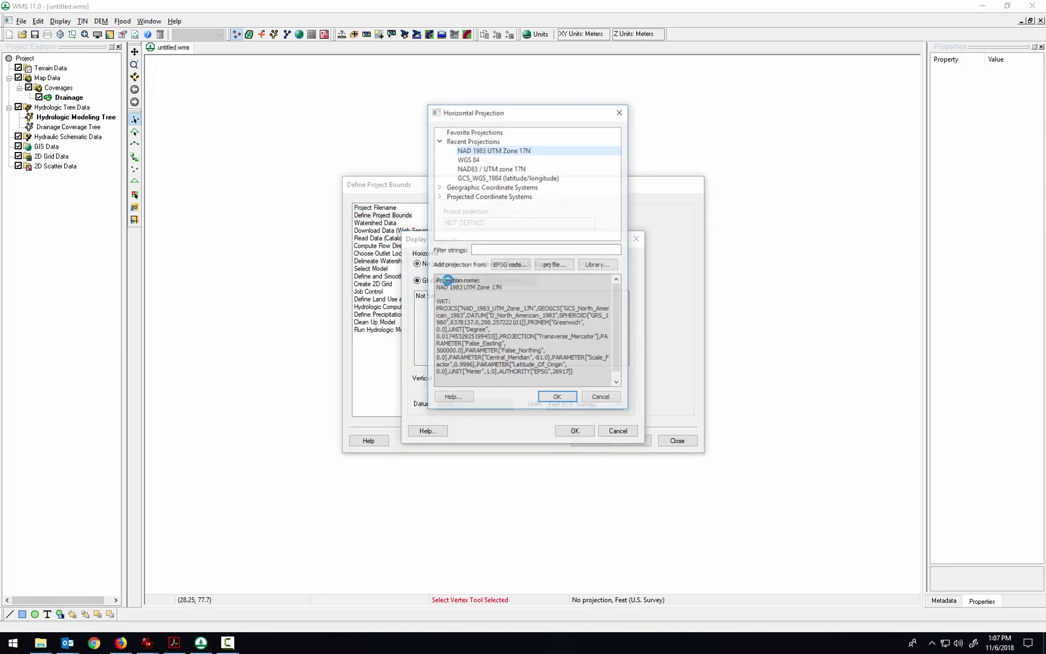
left_click(440, 196)
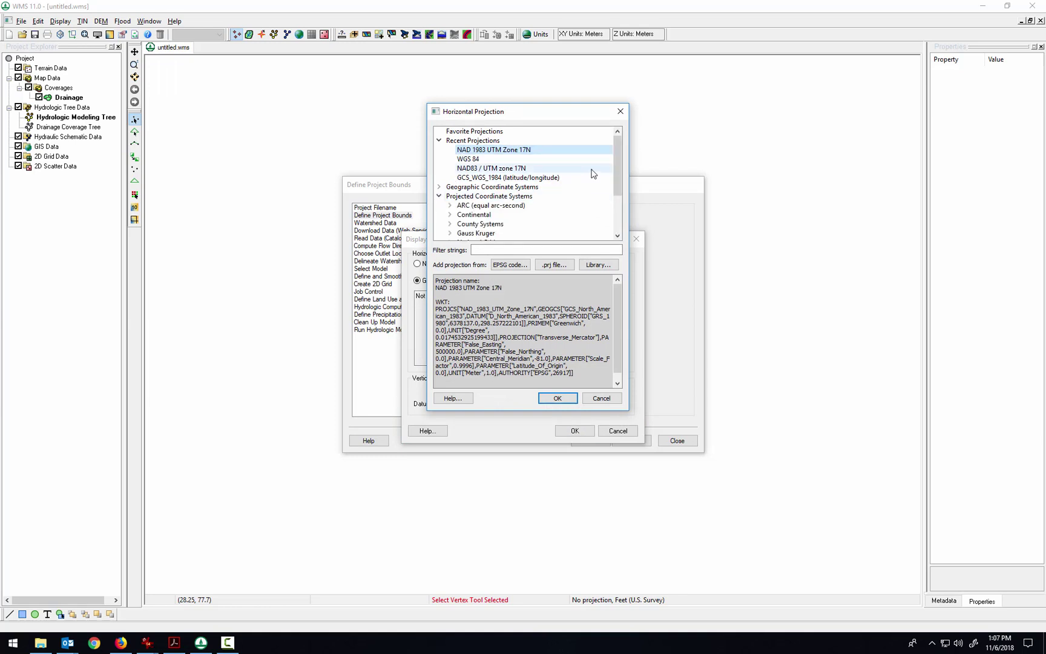
mouse_move(615, 163)
left_mouse_down()
mouse_move(616, 199)
mouse_move(616, 151)
left_mouse_up()
left_click(450, 215)
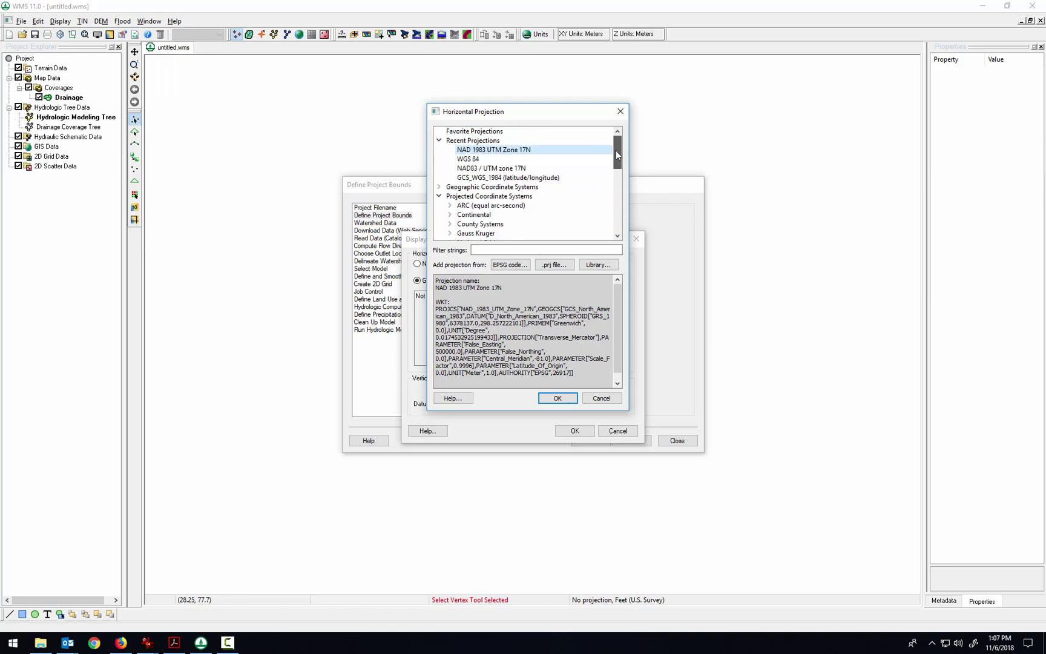
left_click(440, 196)
left_click(496, 248)
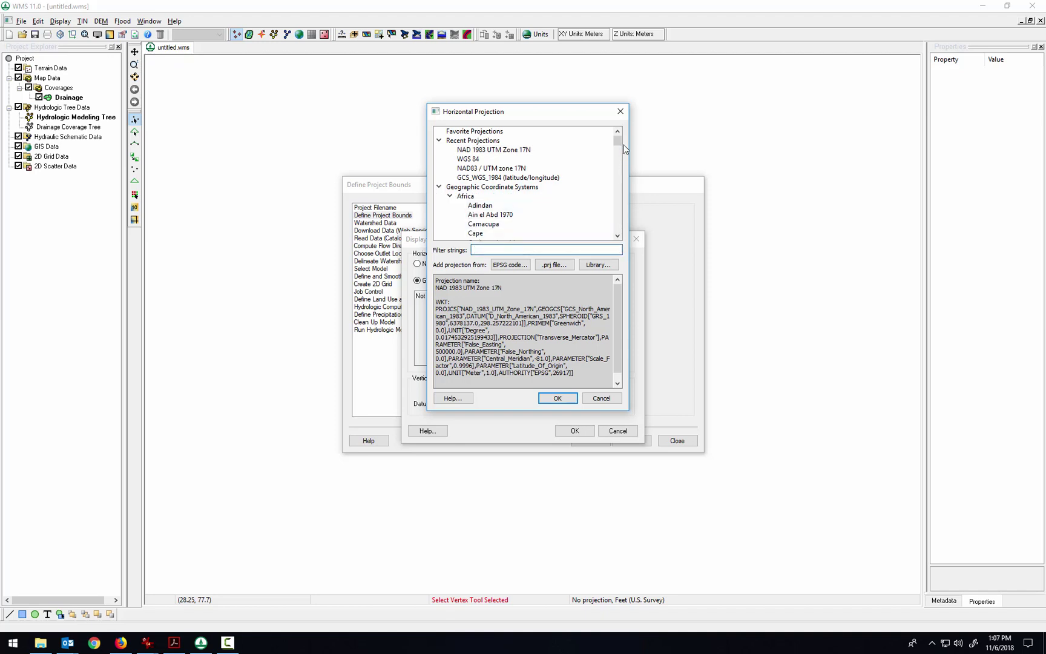
mouse_move(618, 141)
left_mouse_down()
mouse_move(618, 182)
mouse_move(618, 141)
left_mouse_up()
left_click(439, 186)
left_click(442, 196)
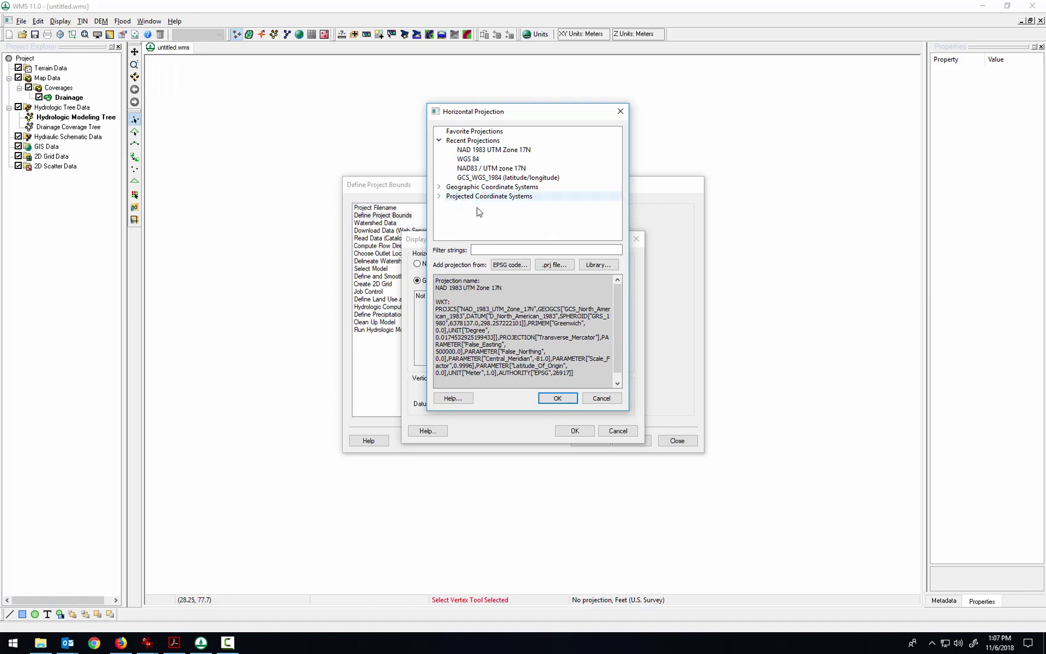
Collapse the recent, geographic and projected coordinate system groups in the projection tree.
left_click(465, 197)
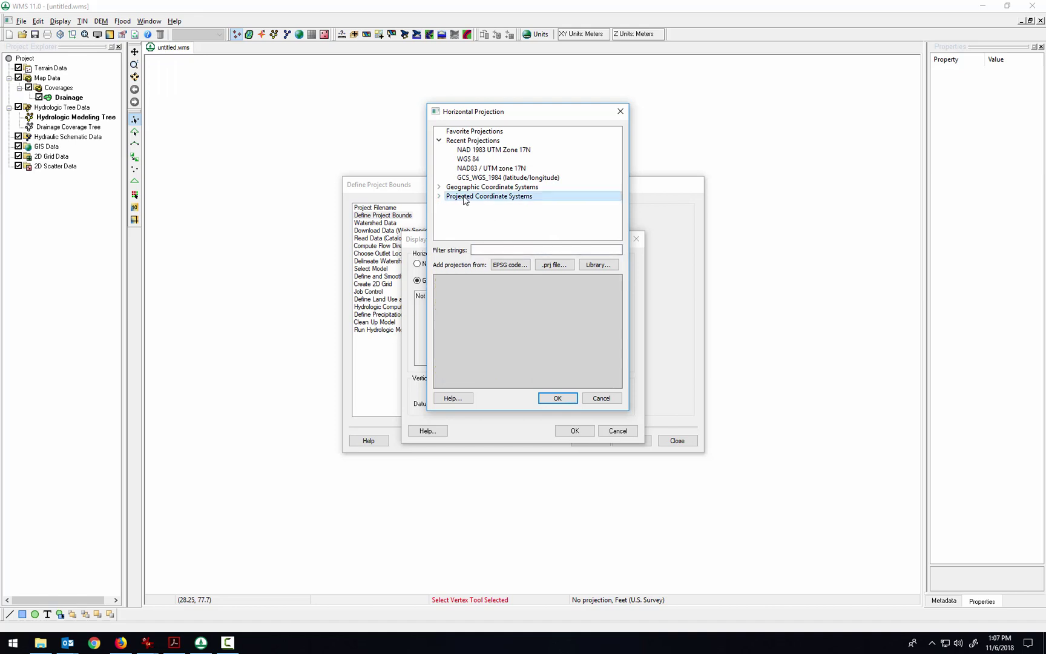
left_click(479, 250)
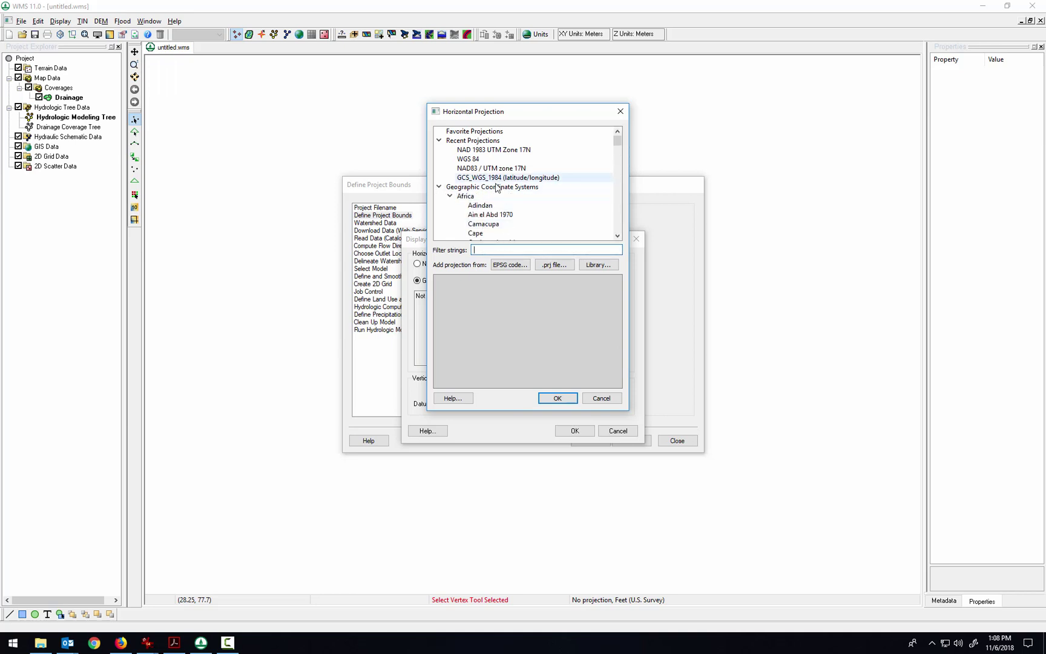
left_click(439, 140)
left_click(439, 150)
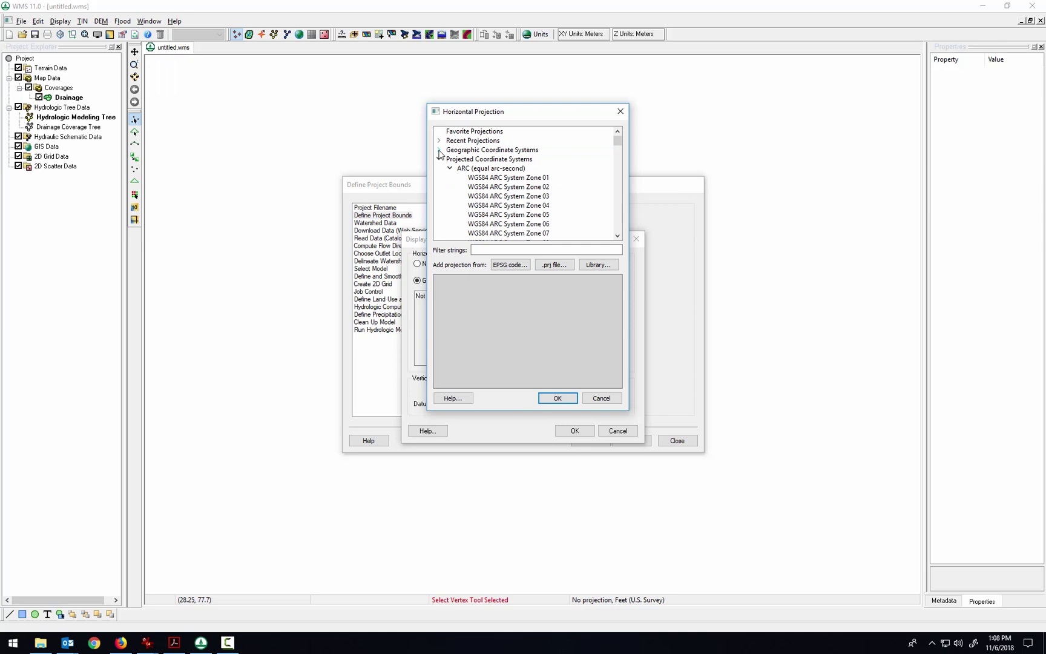
left_click(441, 159)
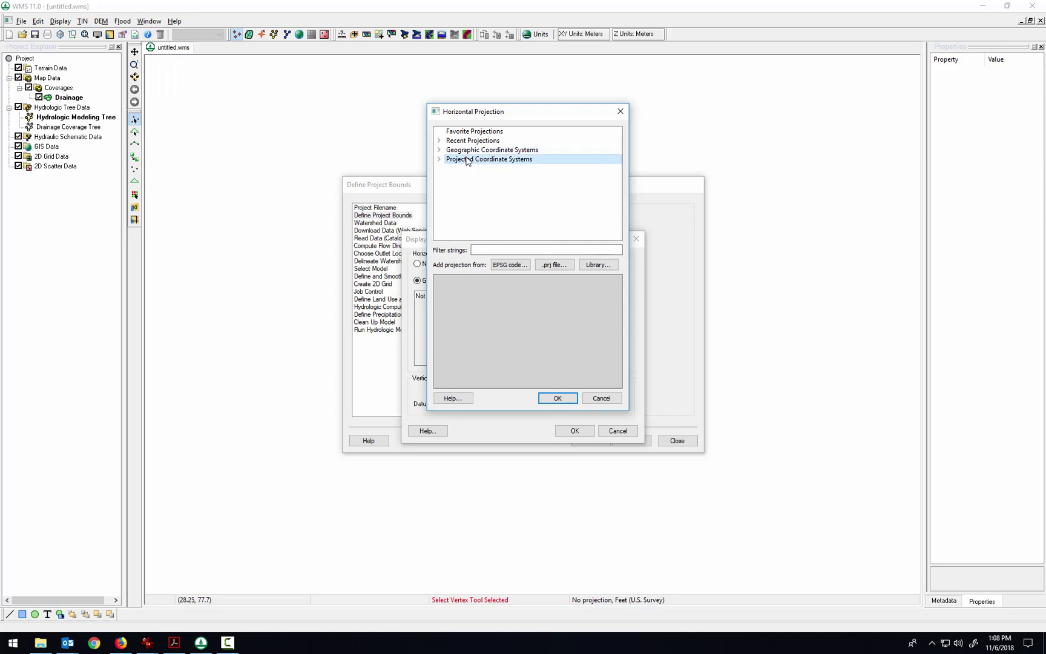
left_click(513, 249)
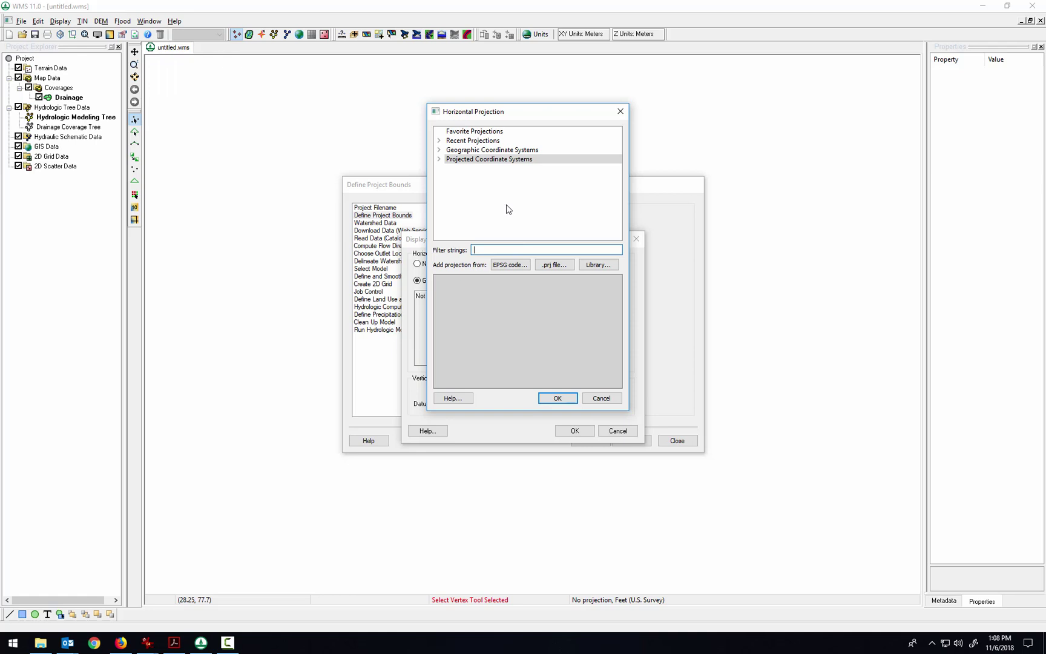
left_click(516, 250)
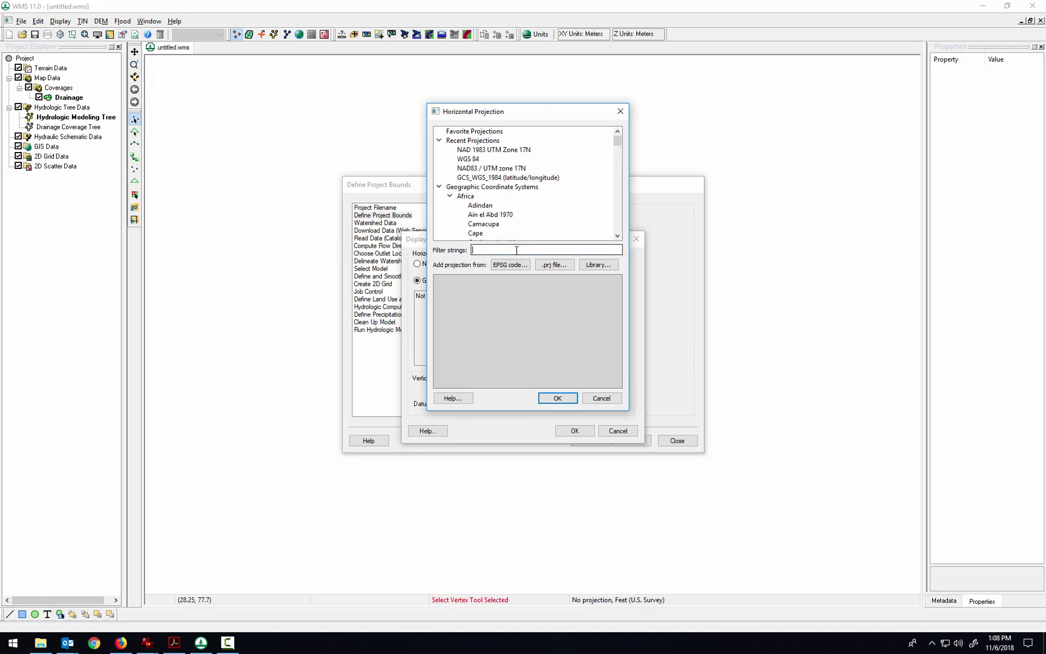
left_click(440, 188)
left_click(441, 196)
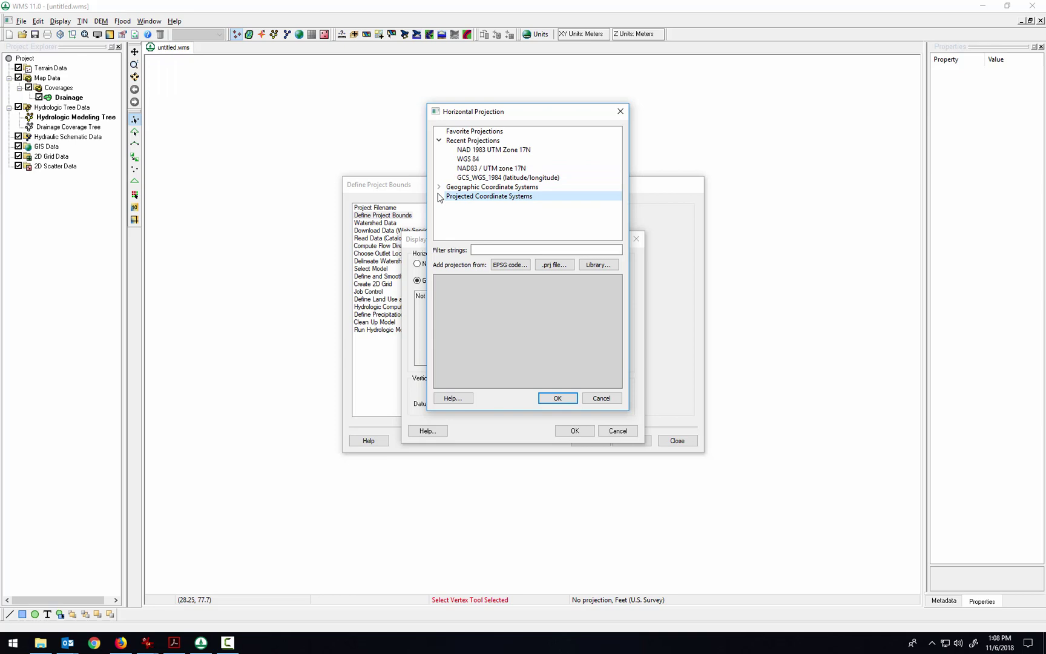
Expand the projected systems and collapse the Continental, County, Gauss Kruger and State groups.
double_click(465, 196)
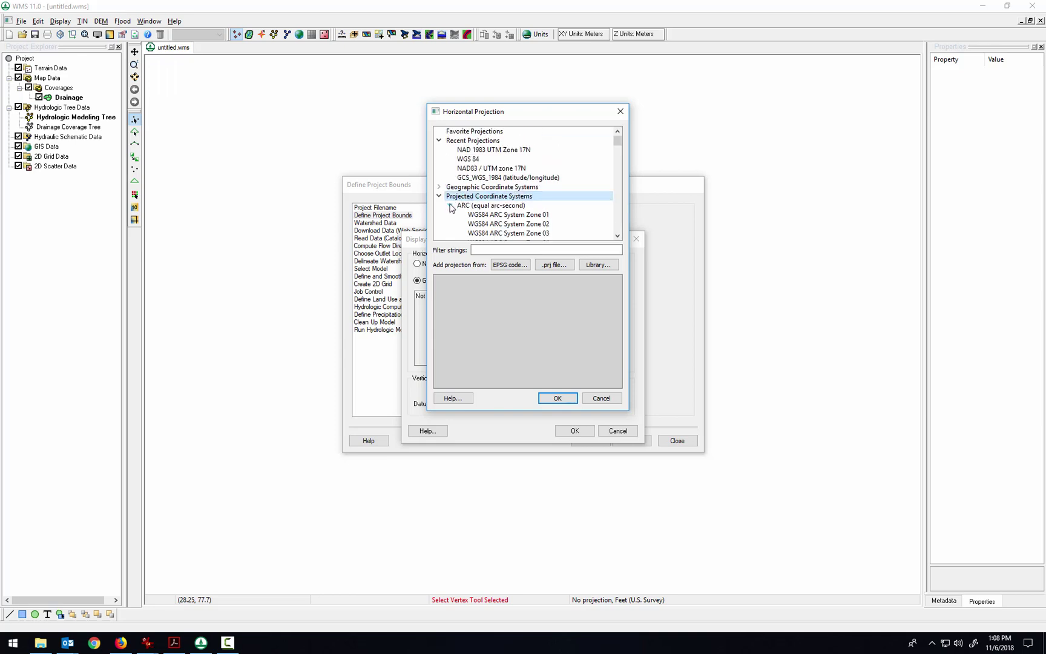
left_click(450, 206)
left_click(450, 215)
left_click(459, 197)
left_click(449, 187)
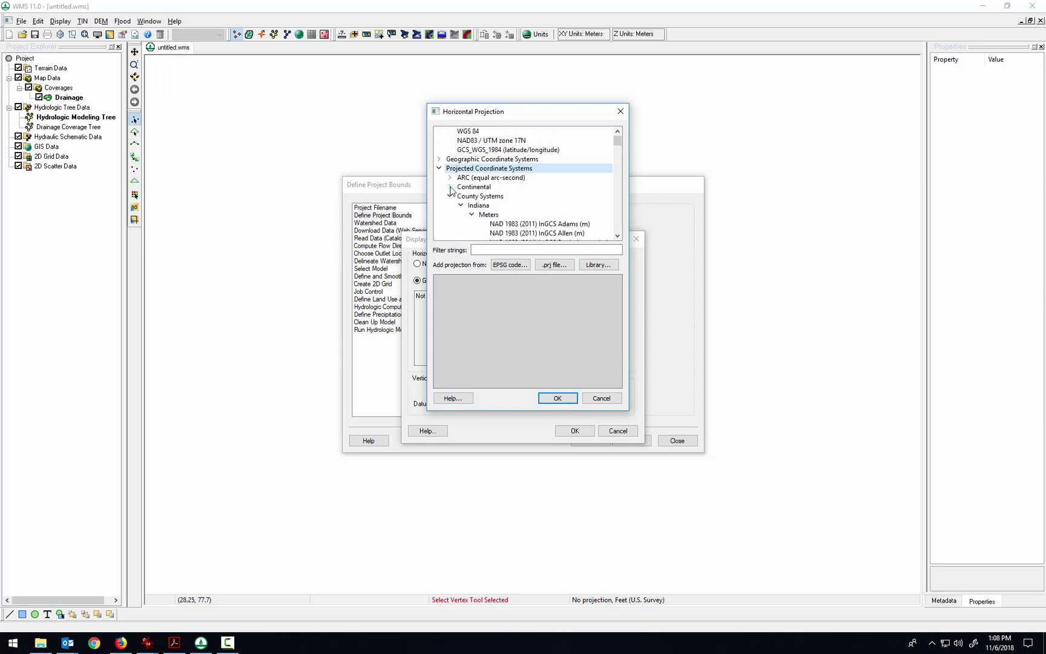
left_click(450, 197)
left_click(450, 206)
left_click(450, 219)
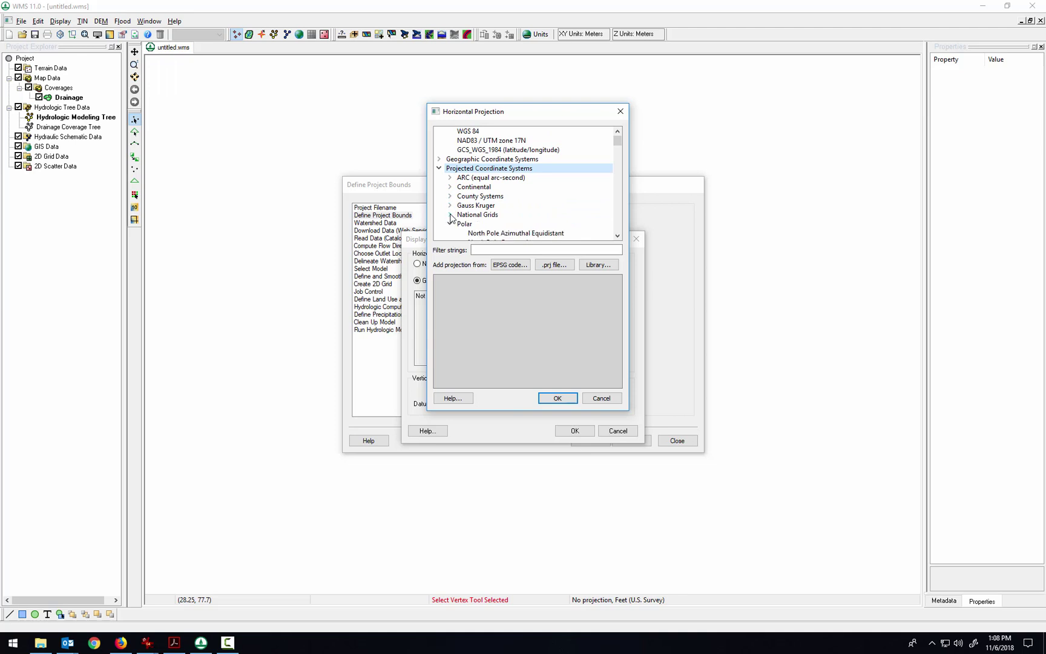
left_click(450, 168)
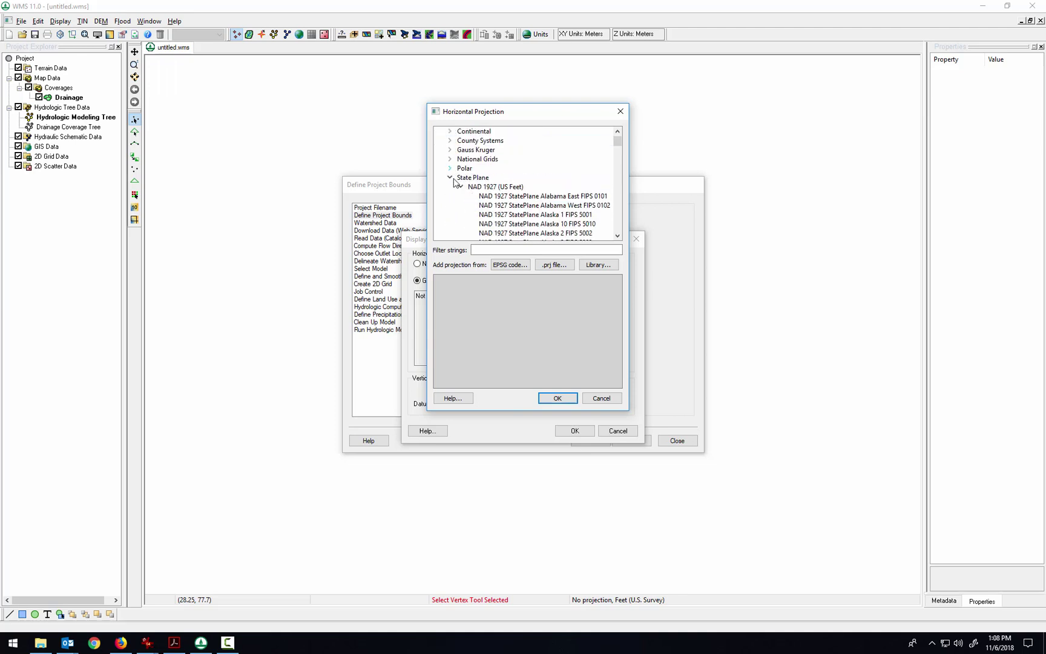
left_click(450, 187)
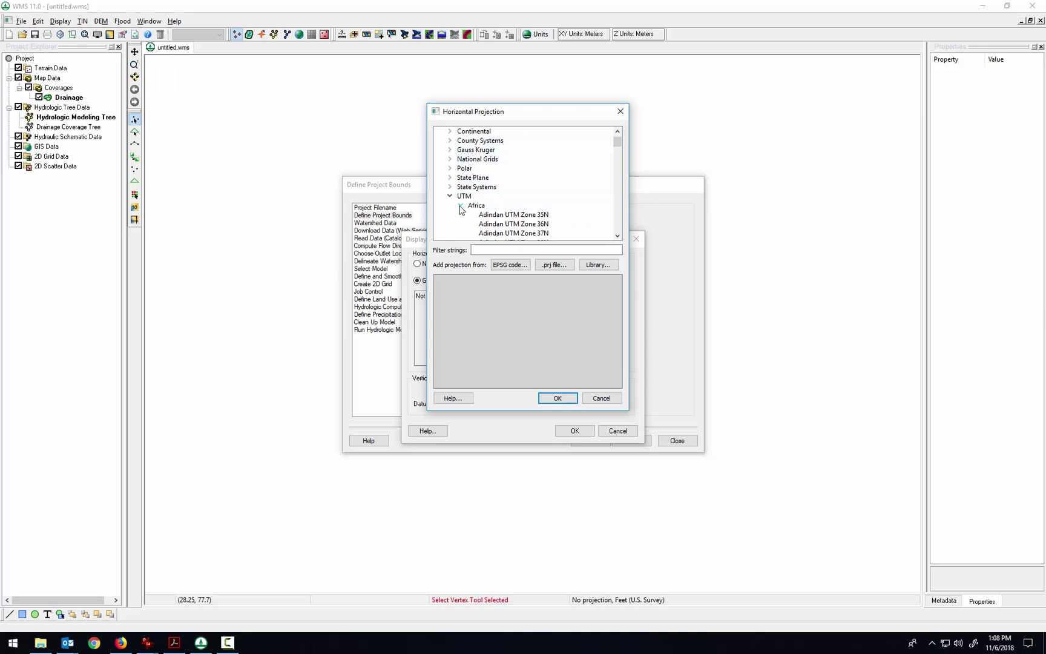
Collapse the other UTM regional groups and select NAD 1983 UTM Zone 17N.
left_click(460, 206)
left_click(460, 215)
left_click(461, 224)
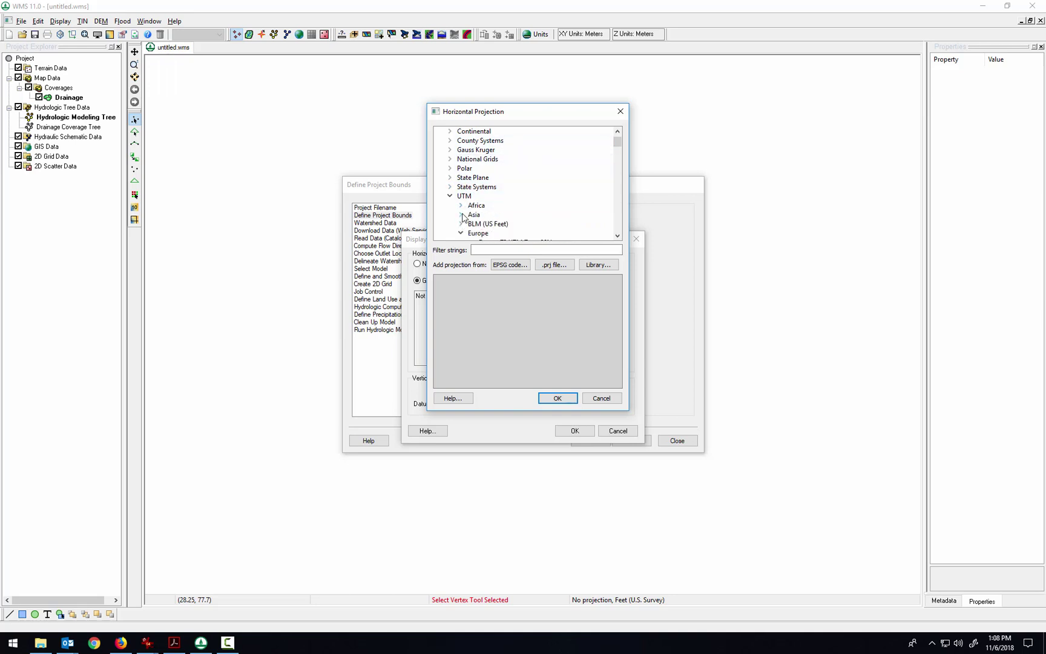
left_click(461, 233)
left_click(461, 178)
left_click(461, 186)
left_click(460, 195)
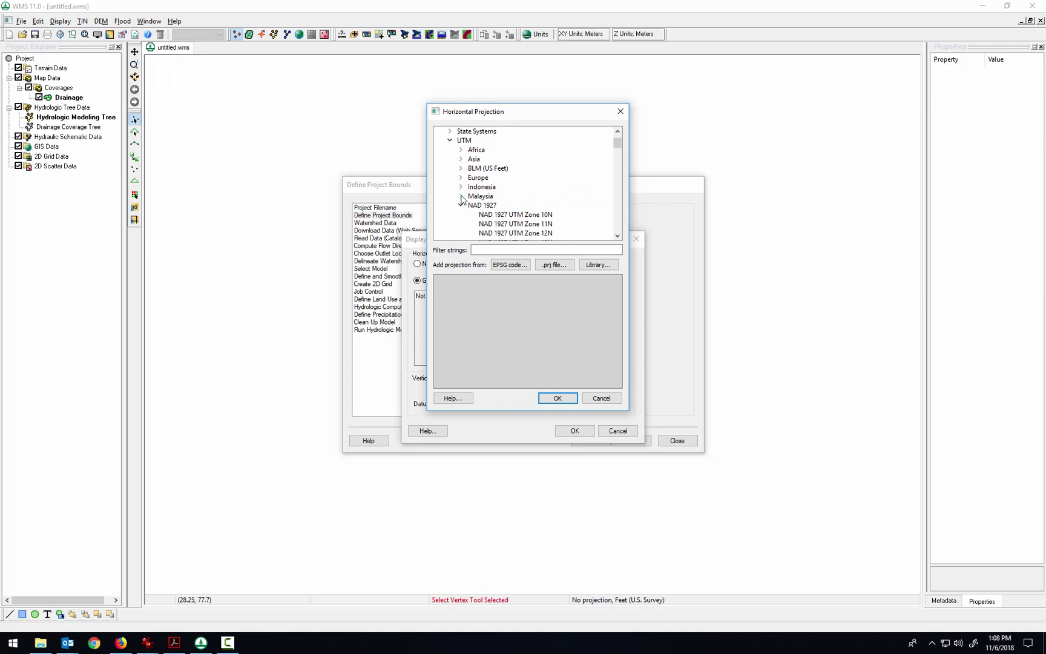
left_click(460, 205)
left_click(474, 214)
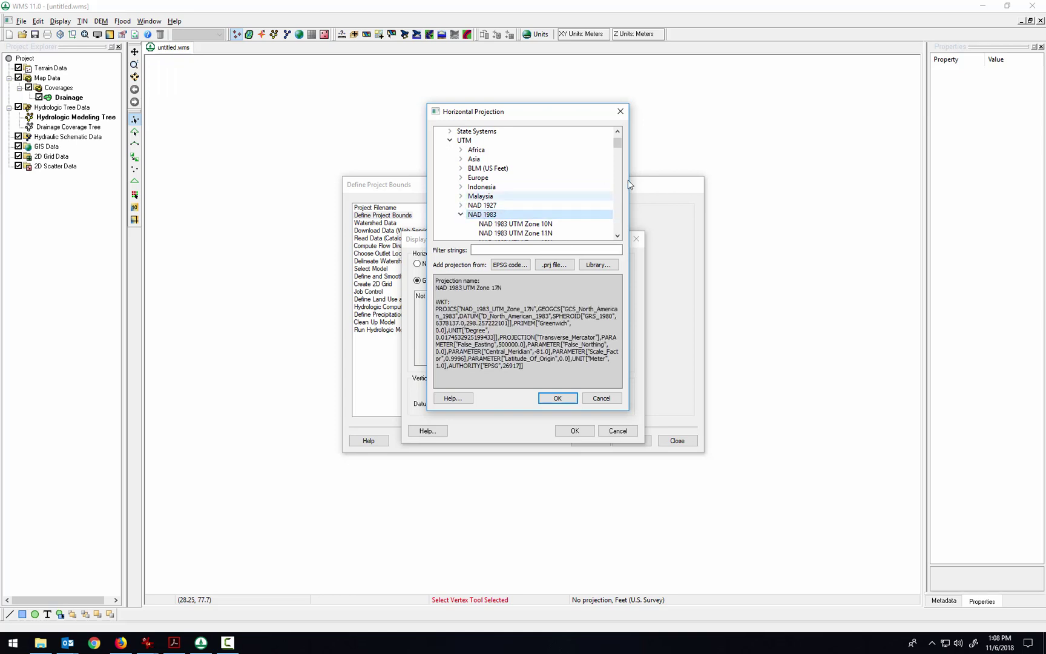
left_click_drag(617, 146, 620, 151)
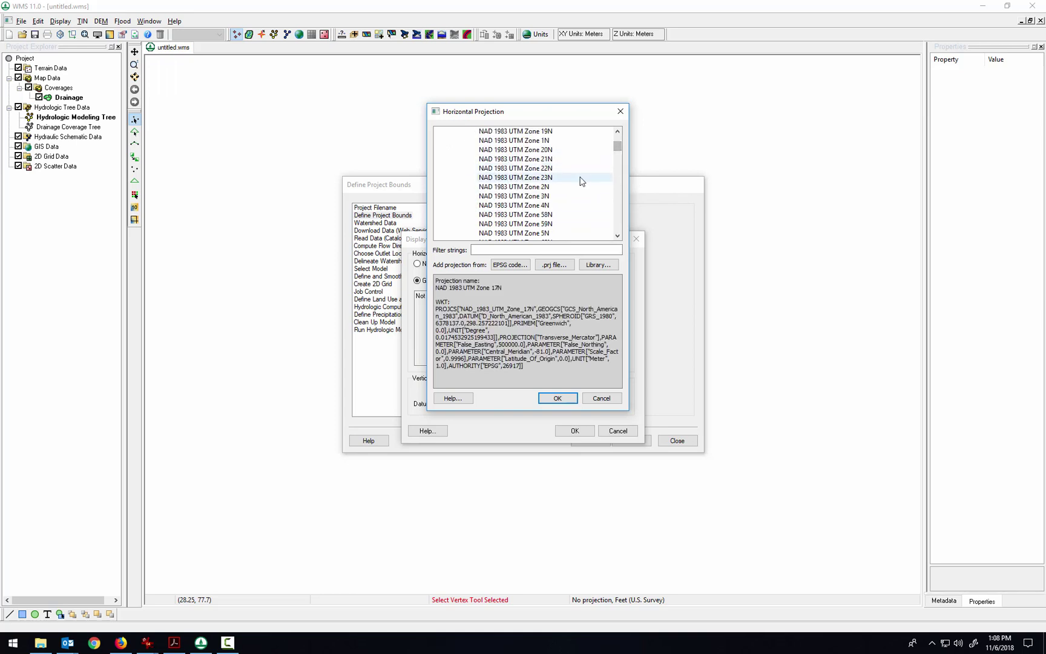
left_click(561, 169)
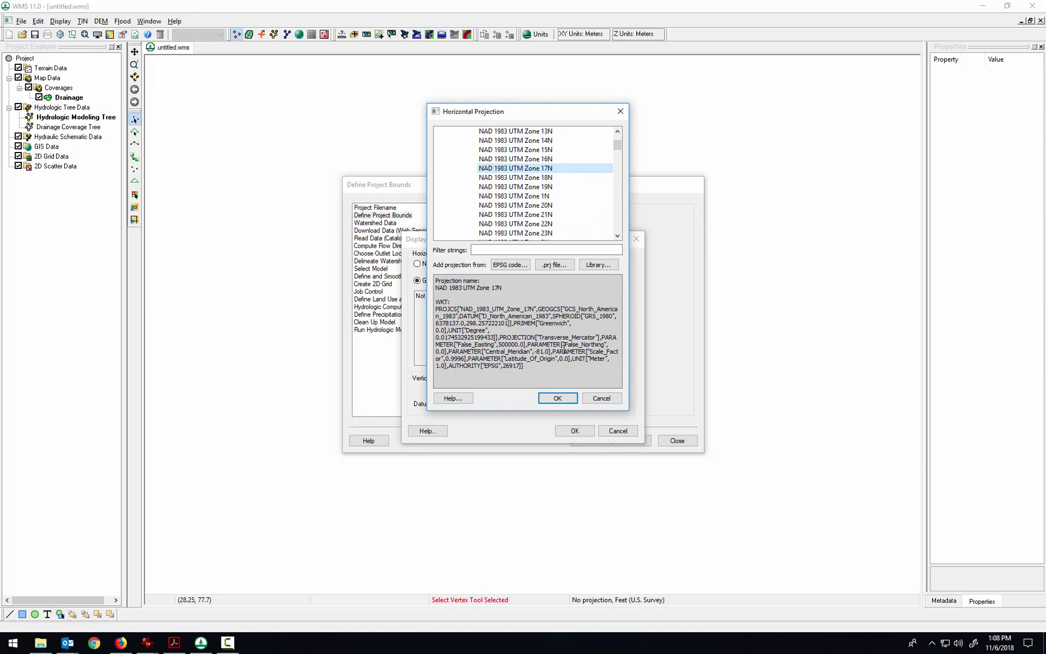
Confirm NAD 1983 UTM Zone 17N with a NAVD 88(US) vertical datum in meters.
left_click(558, 399)
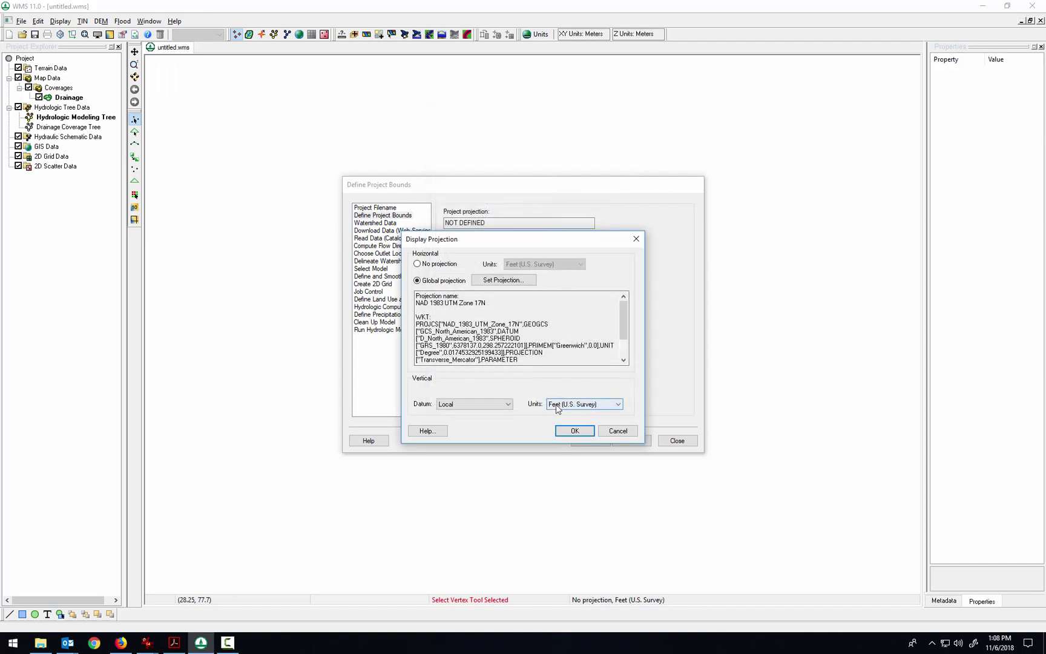
left_click(507, 404)
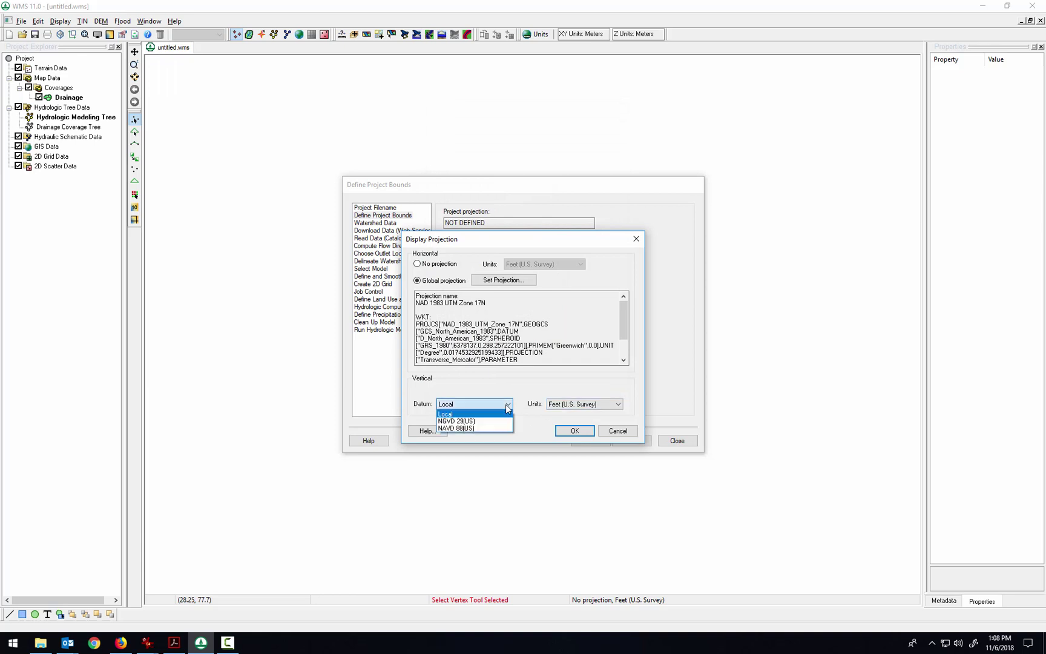
left_click(486, 428)
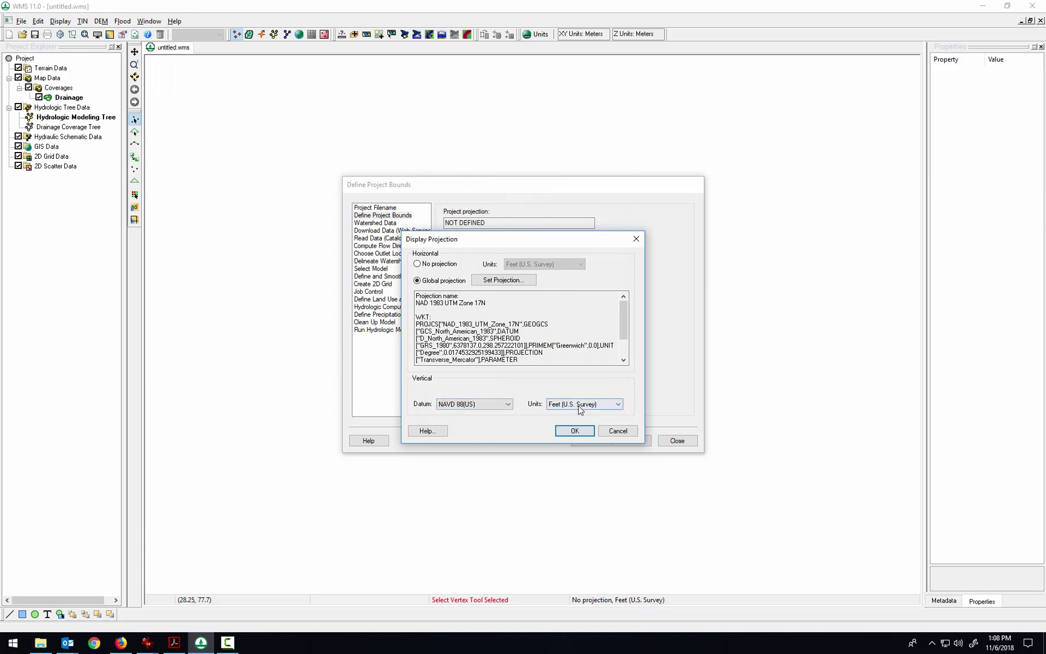
left_click(580, 409)
left_click(575, 429)
left_click(575, 431)
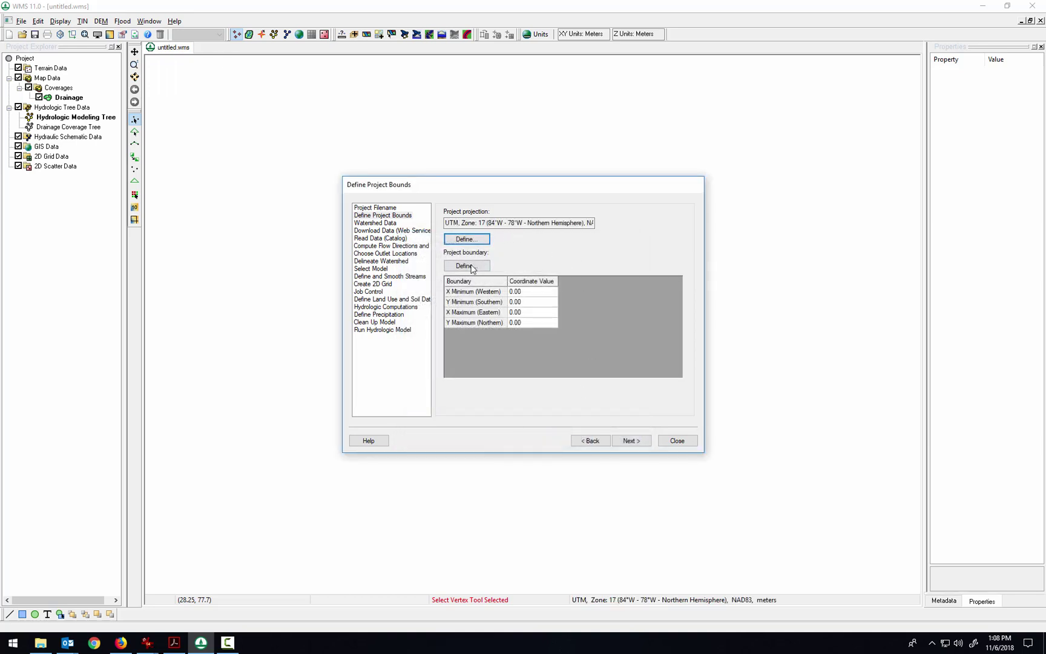
Zoom the map to Paden Fork near Van Camp and accept it as the project boundary.
left_click(473, 269)
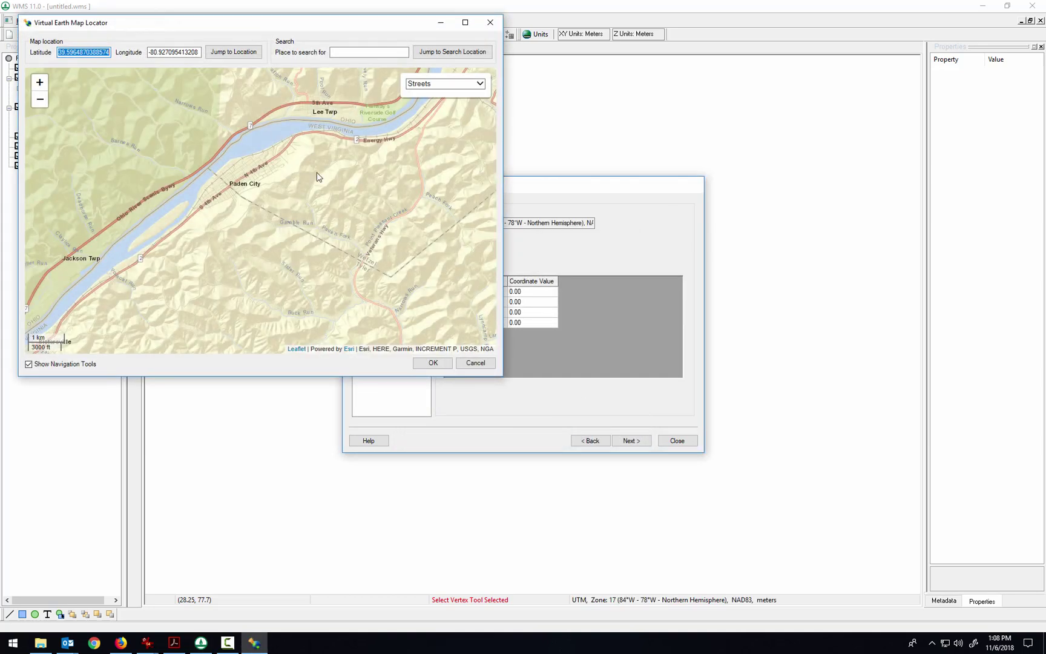
left_click(39, 82)
left_click_drag(220, 183, 144, 177)
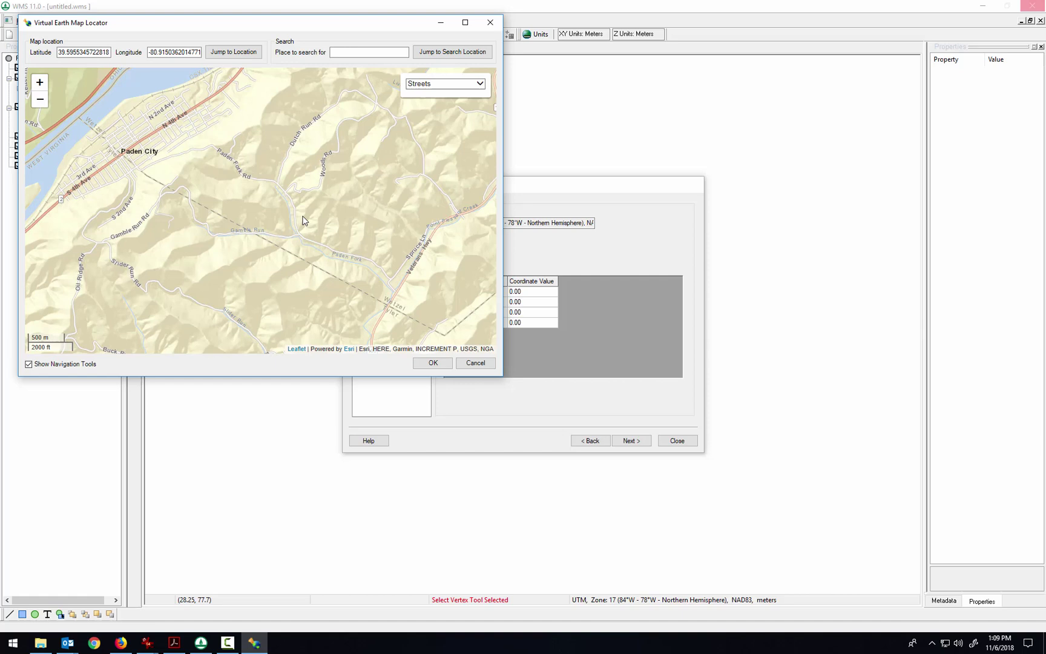
left_click(40, 81)
left_click_drag(366, 250, 273, 234)
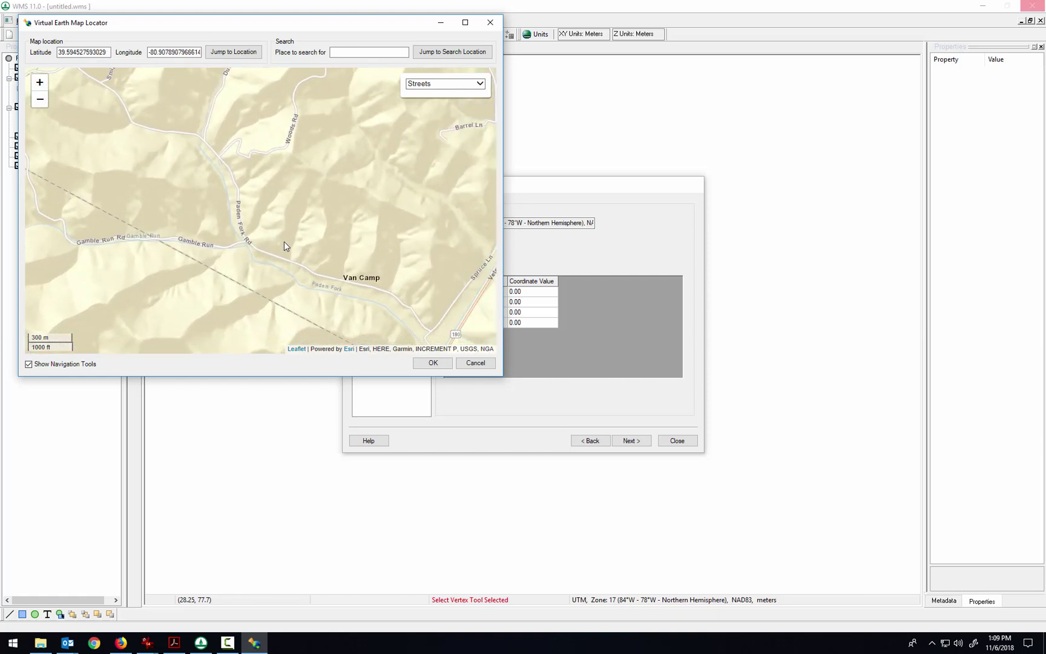
left_click(430, 363)
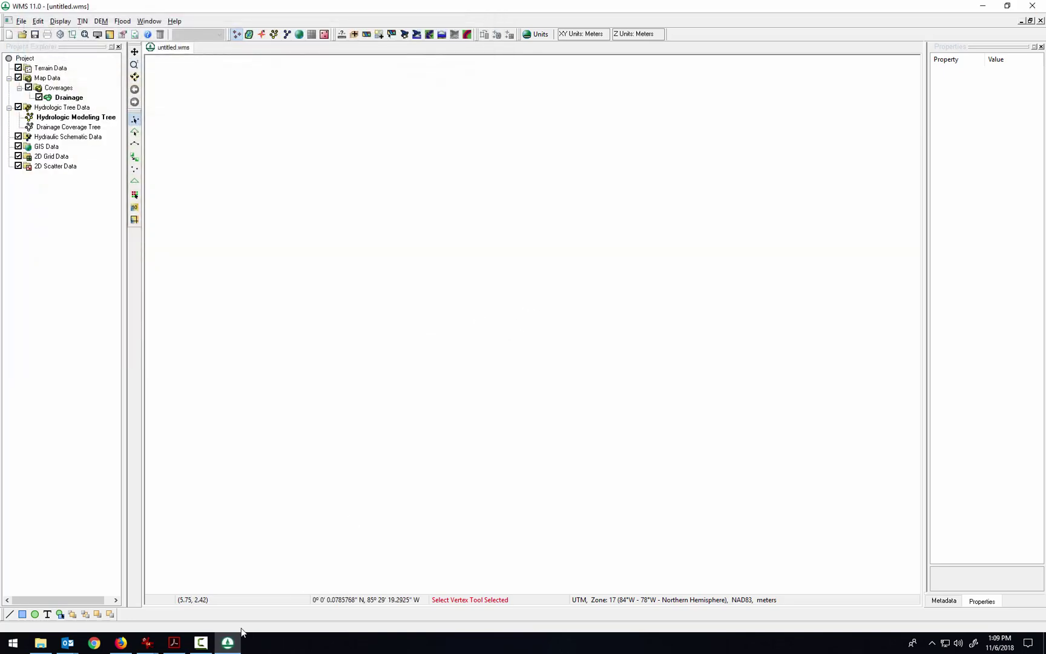
Read the Outlook email about the WMS projection problem, then return to WMS.
left_click(233, 649)
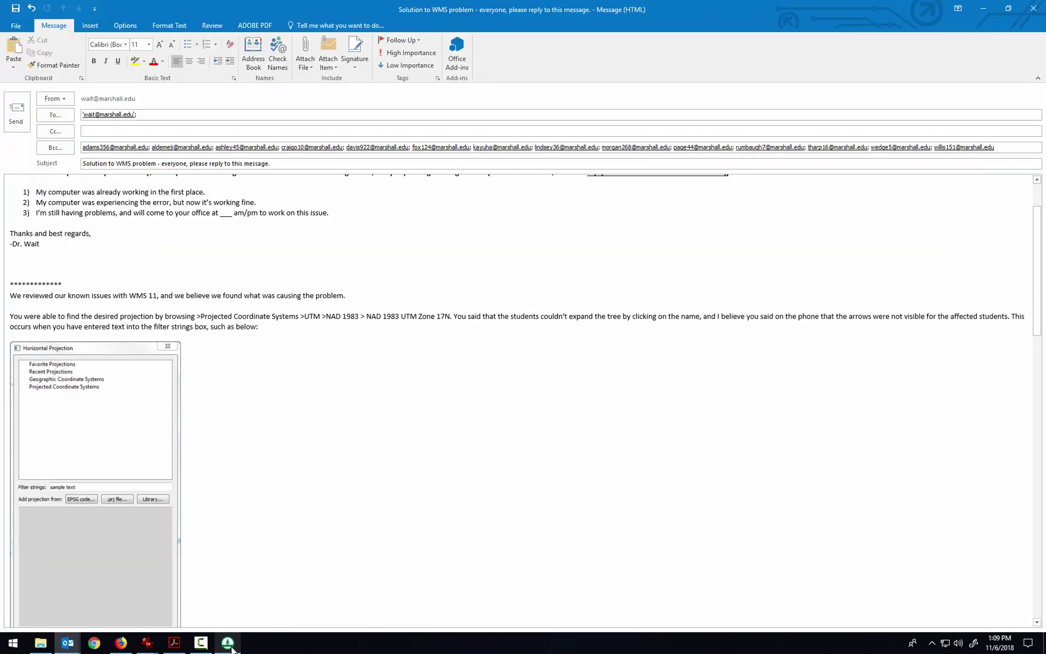
left_click(232, 649)
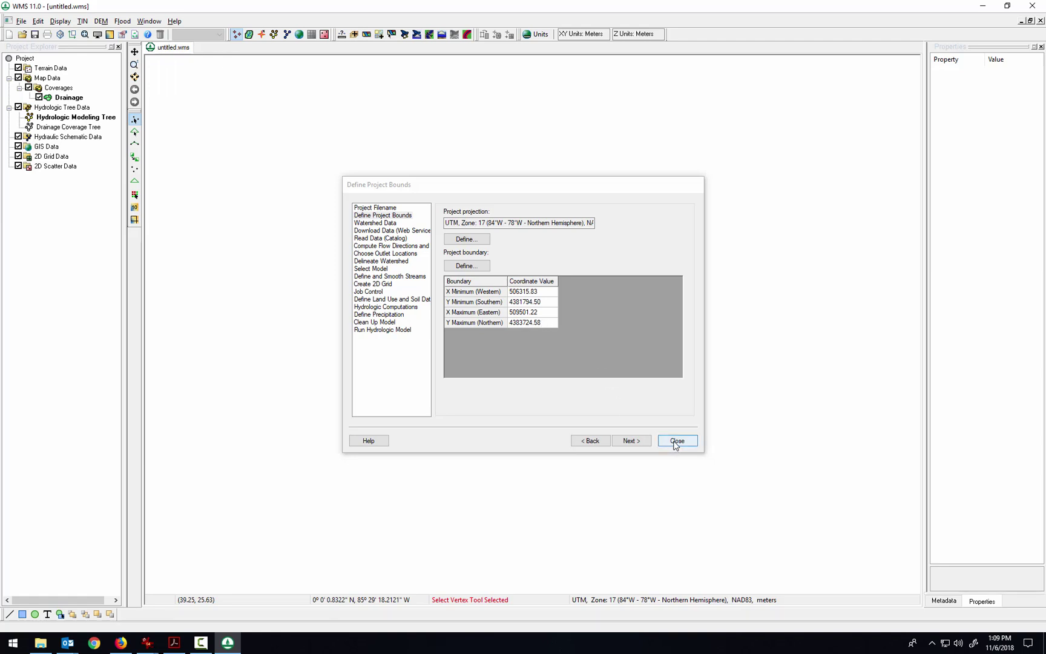
Pick UTM zone 17, NAD83, meters from the projection Library as the horizontal projection.
left_click(480, 243)
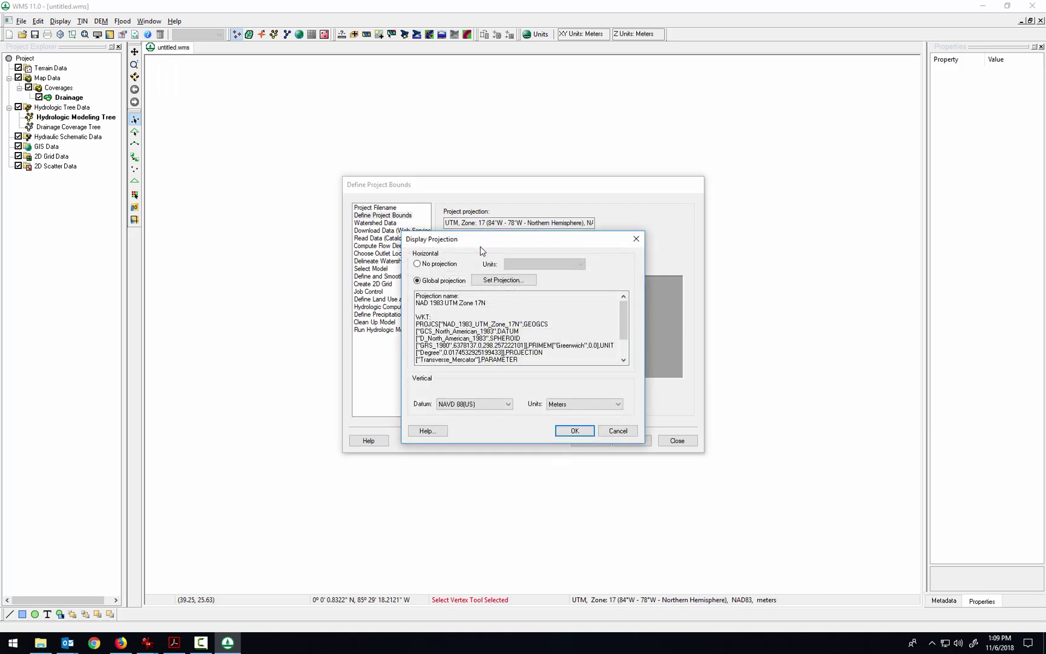
left_click(500, 282)
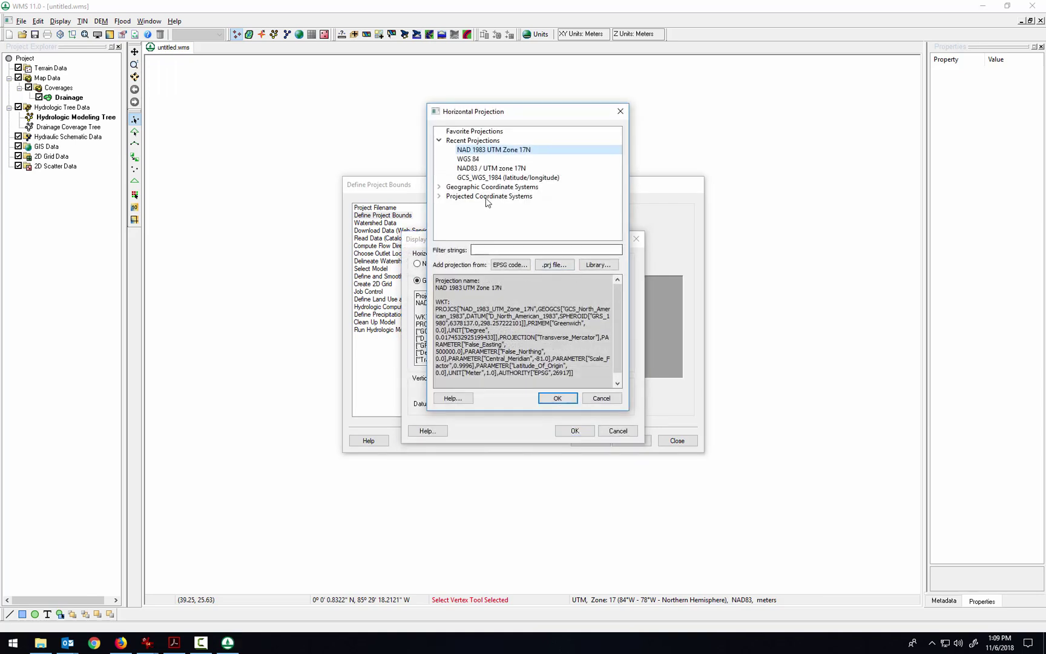
left_click(453, 199)
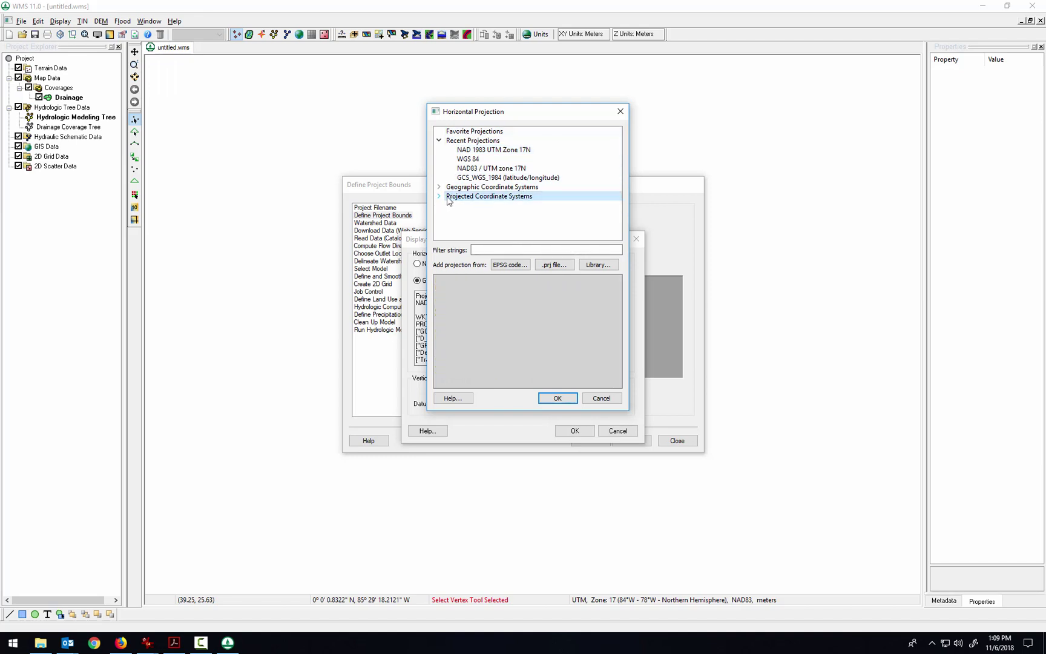
left_click(525, 248)
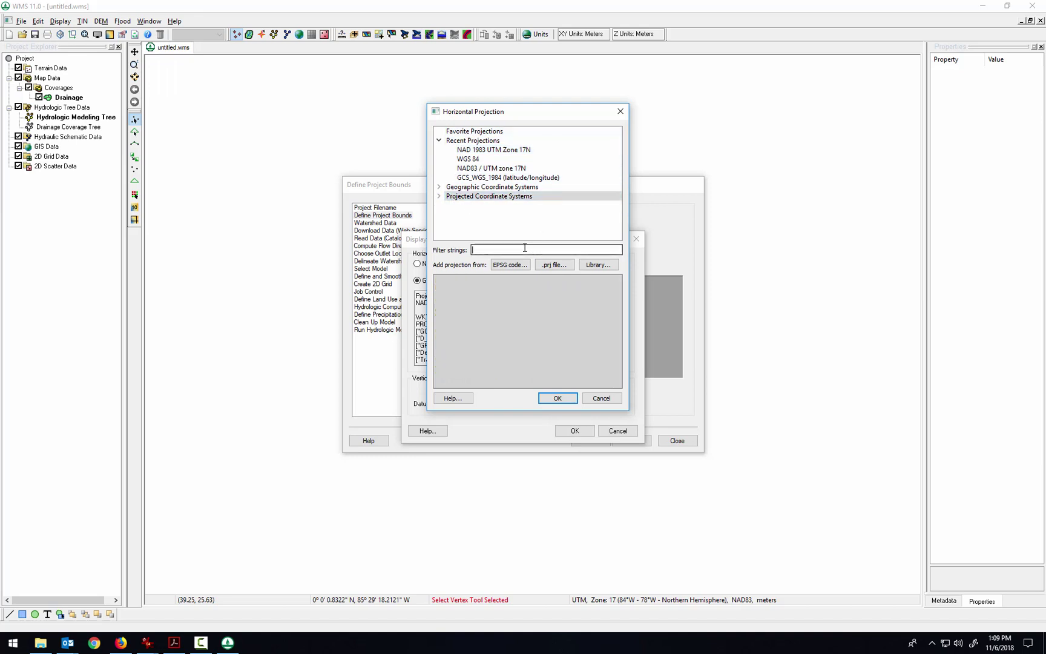
left_click(603, 267)
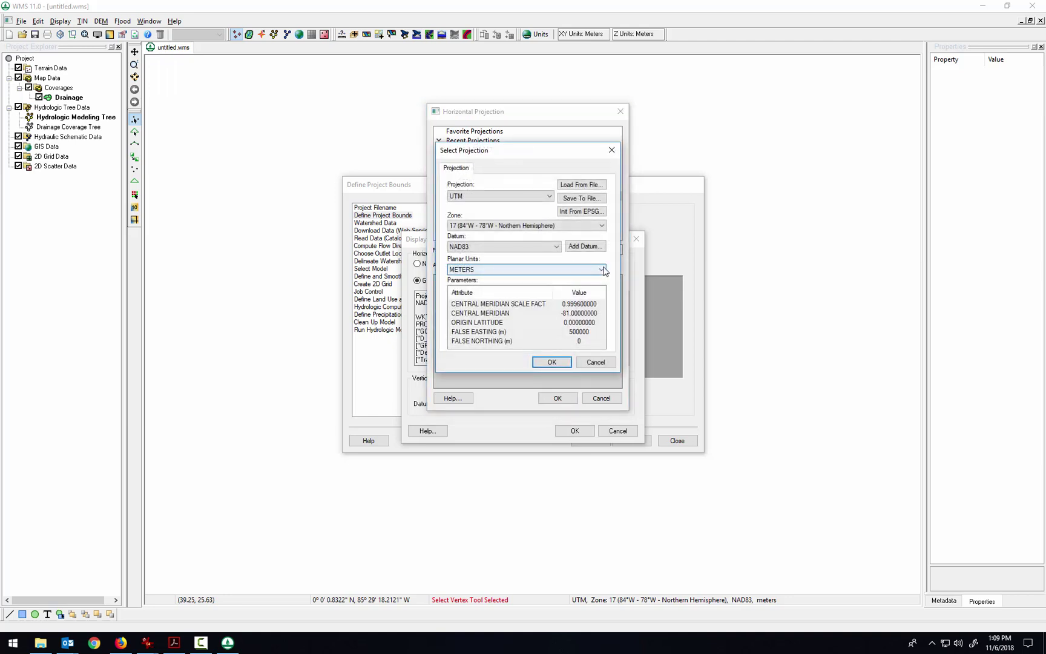
left_click(596, 362)
left_click(604, 265)
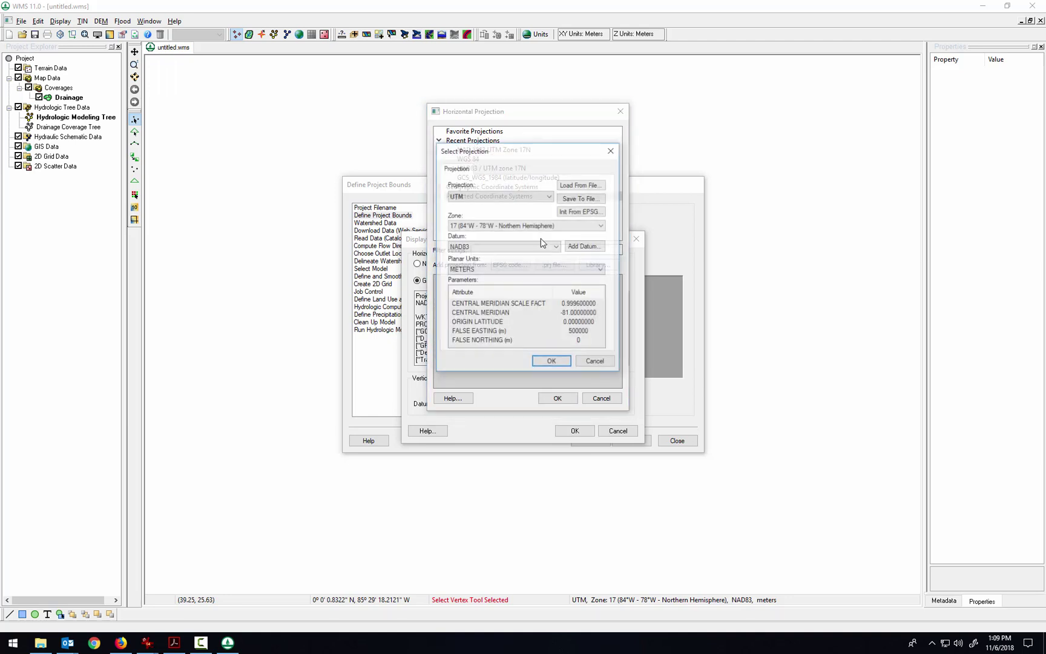
left_click(521, 196)
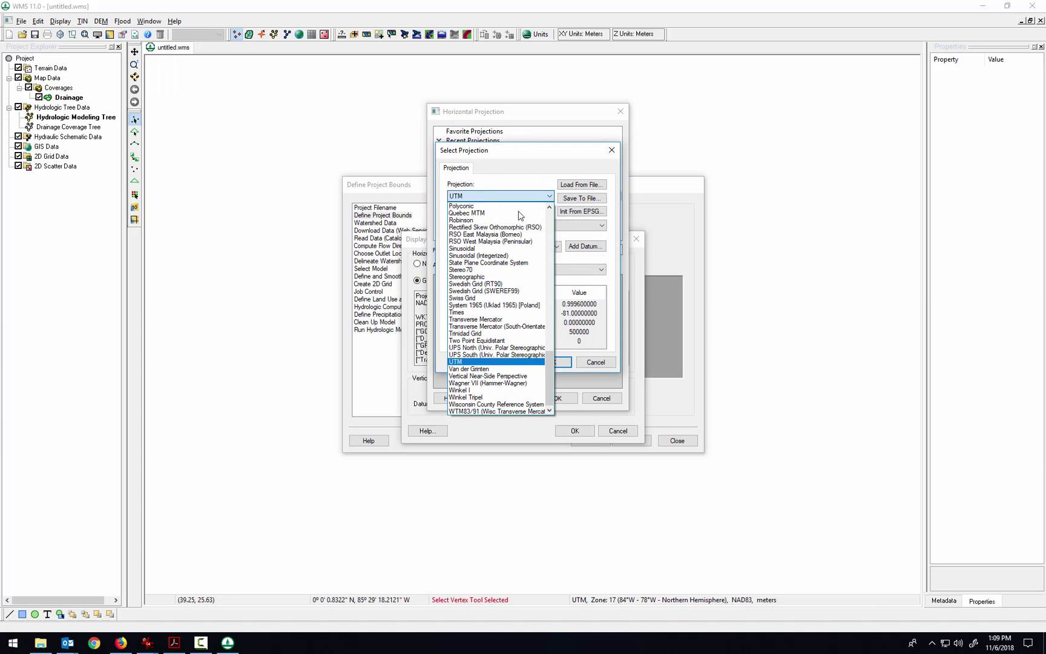
left_click(516, 362)
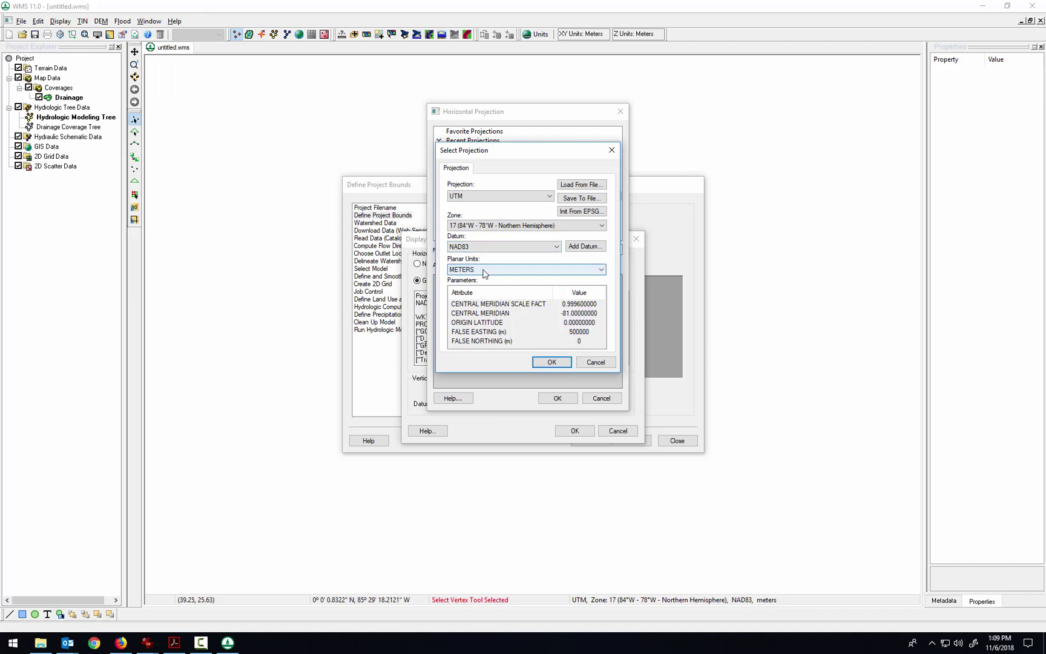
left_click(552, 362)
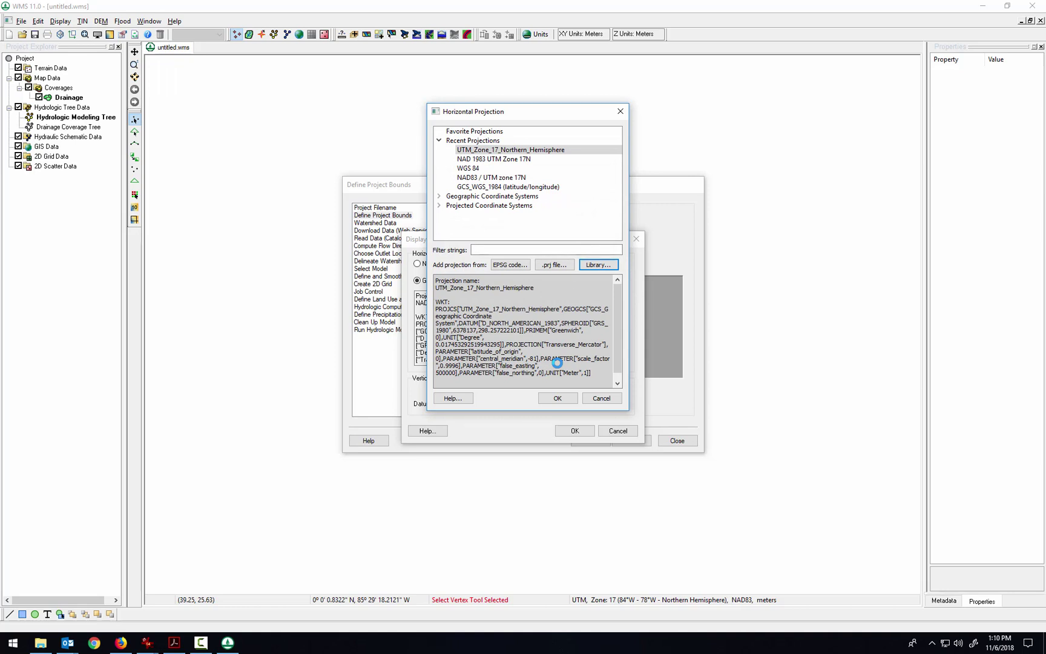
Apply UTM_Zone_17_Northern_Hemisphere with NAVD 88(US) meters, keeping the existing boundary coordinates.
left_click(568, 399)
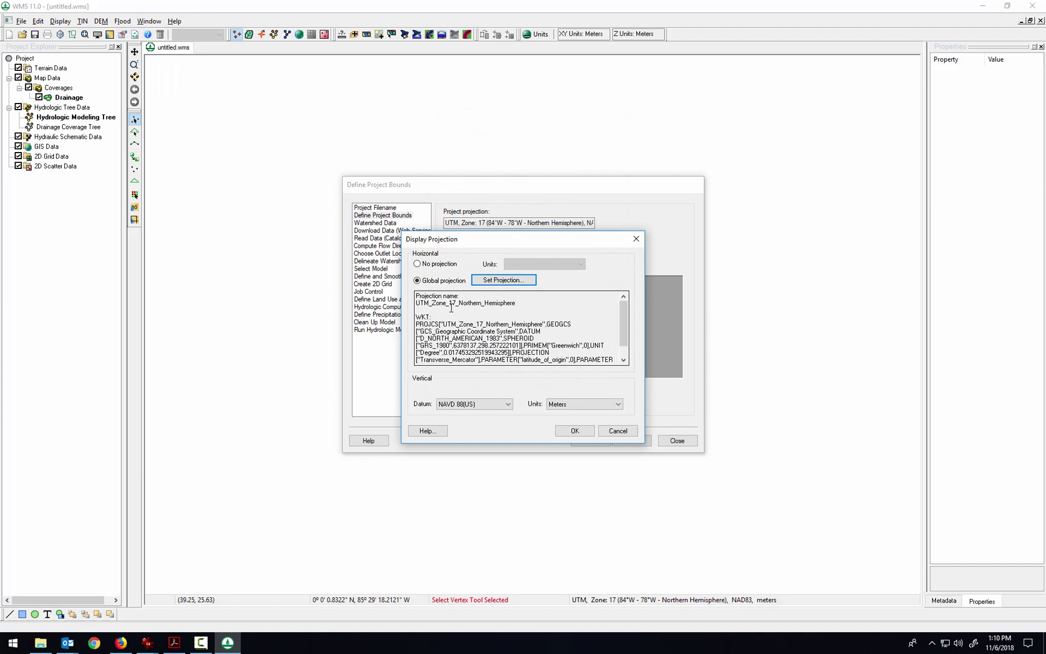
left_click(588, 431)
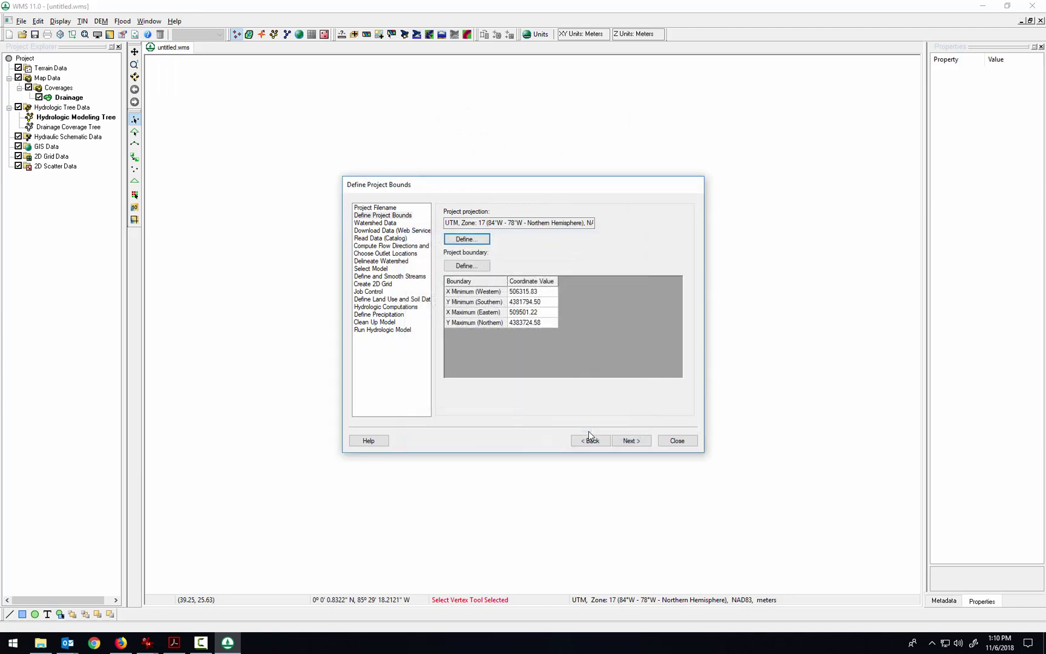